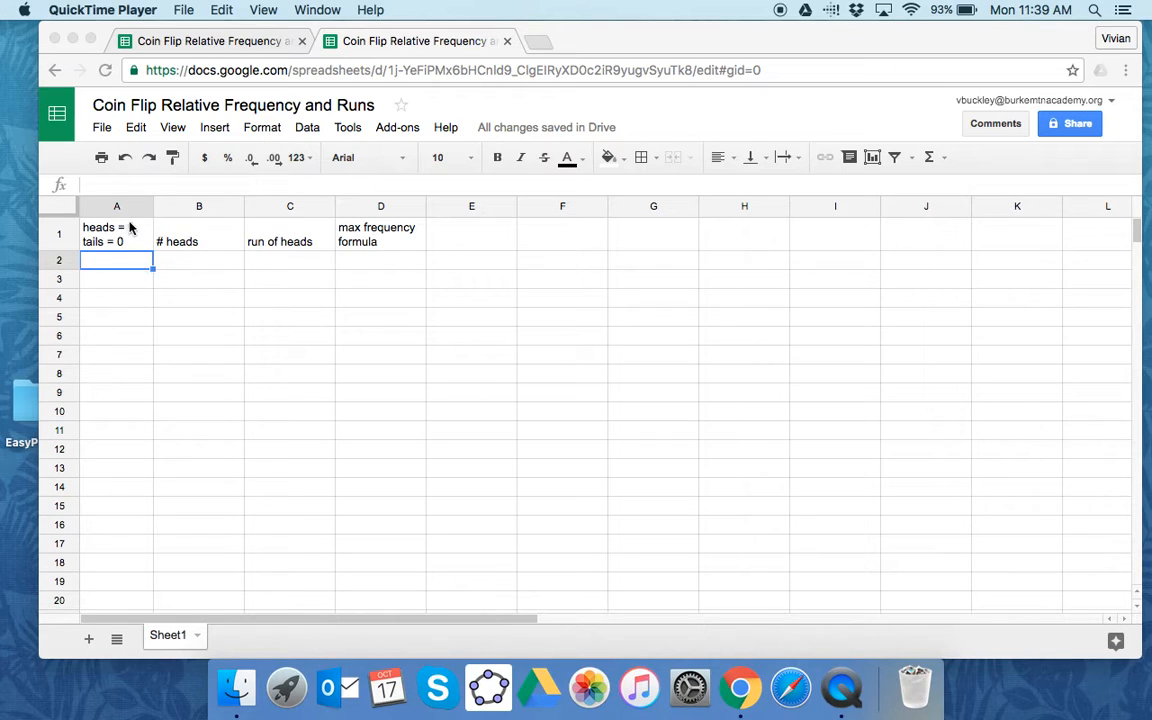
# - Enter the formula =RANDBETWEEN(0,1) in cell A2 to simulate one coin flip
pyautogui.click(90, 174)
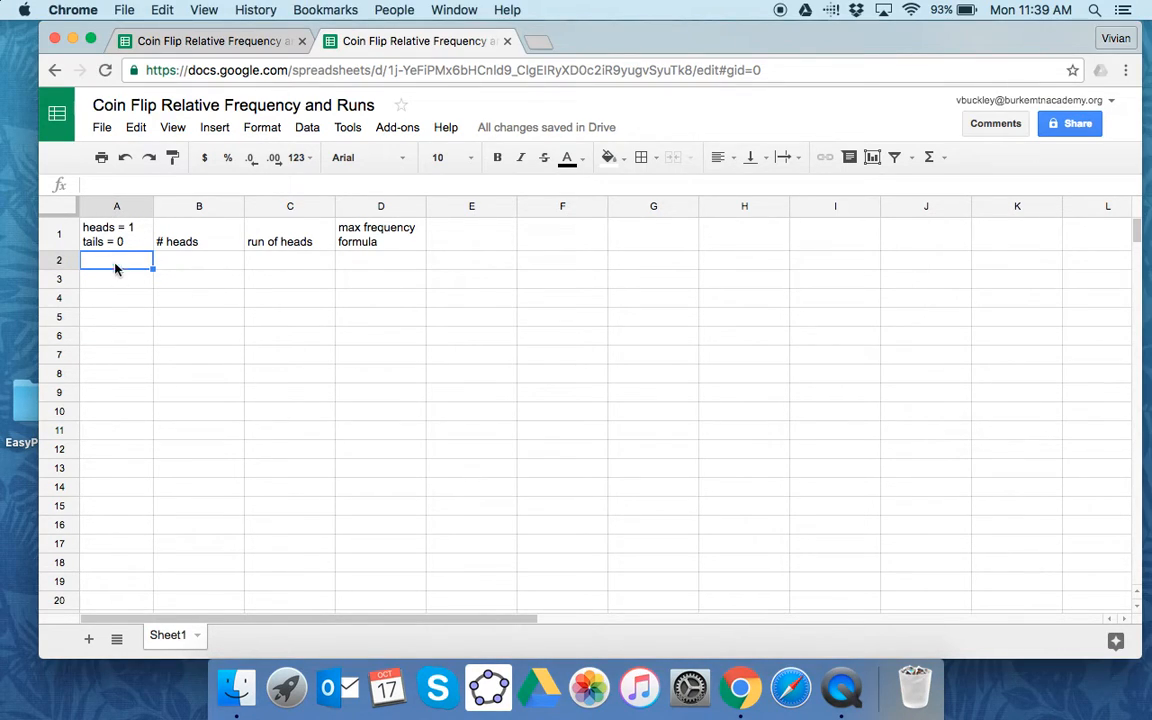
pyautogui.write('=')
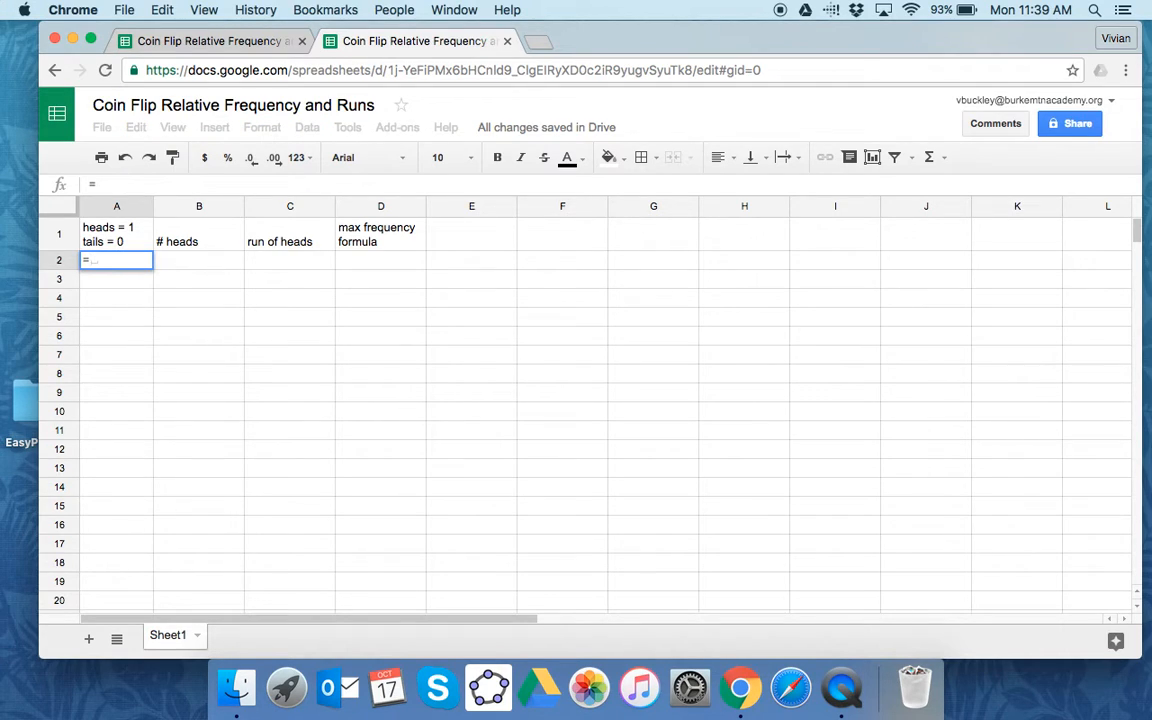
pyautogui.write('ra')
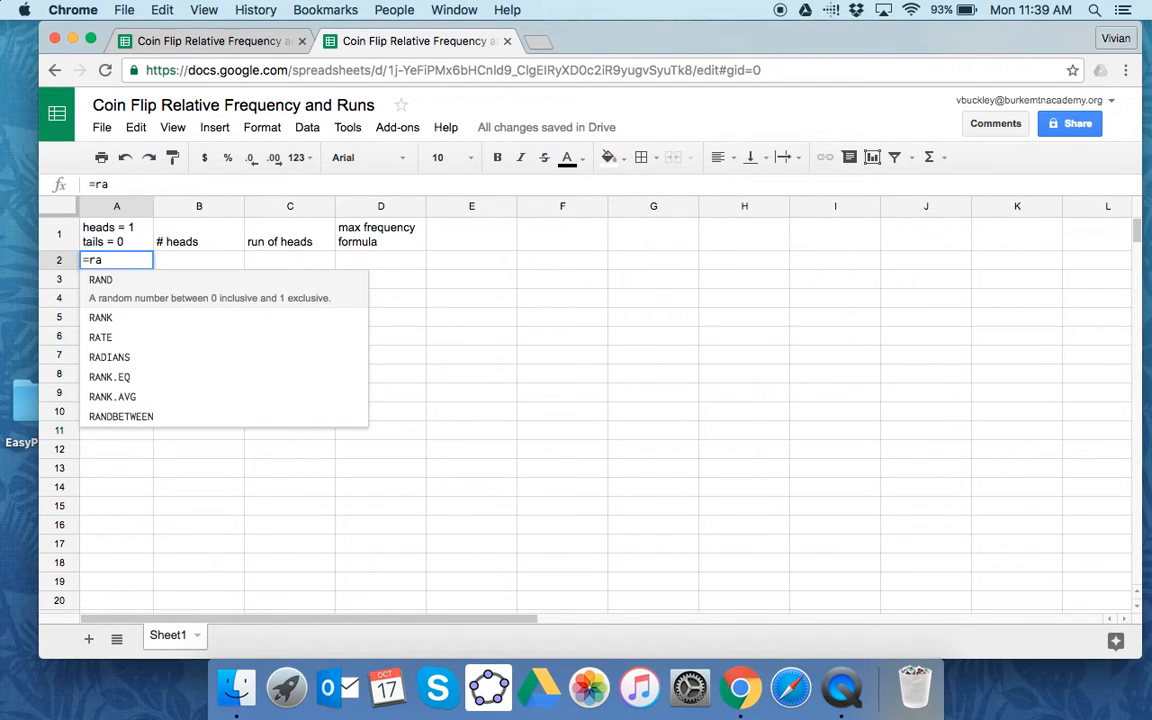
pyautogui.write('nd')
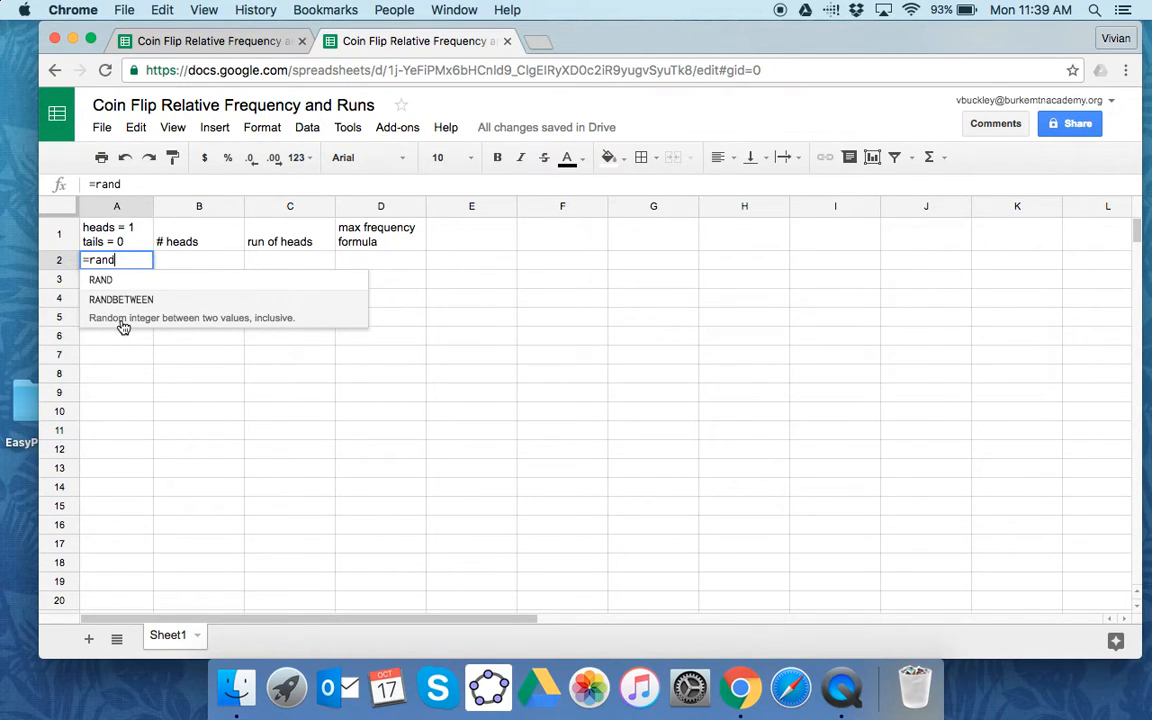
pyautogui.click(121, 300)
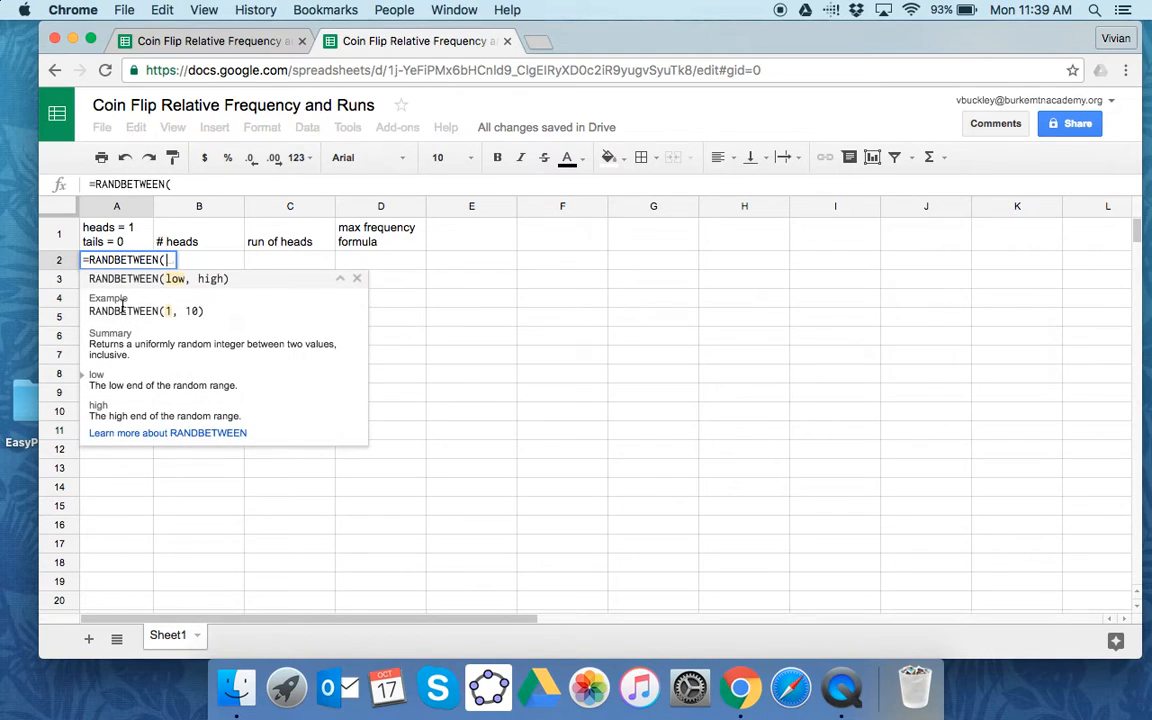
pyautogui.write('0,1)')
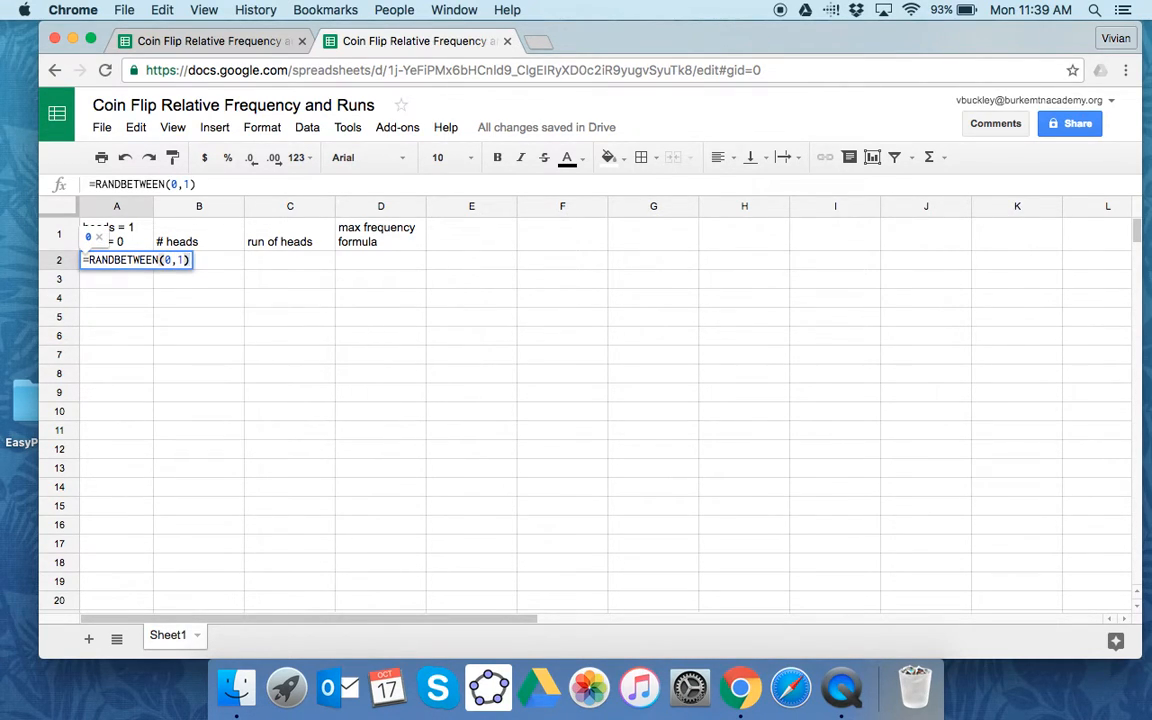
pyautogui.press('Return')
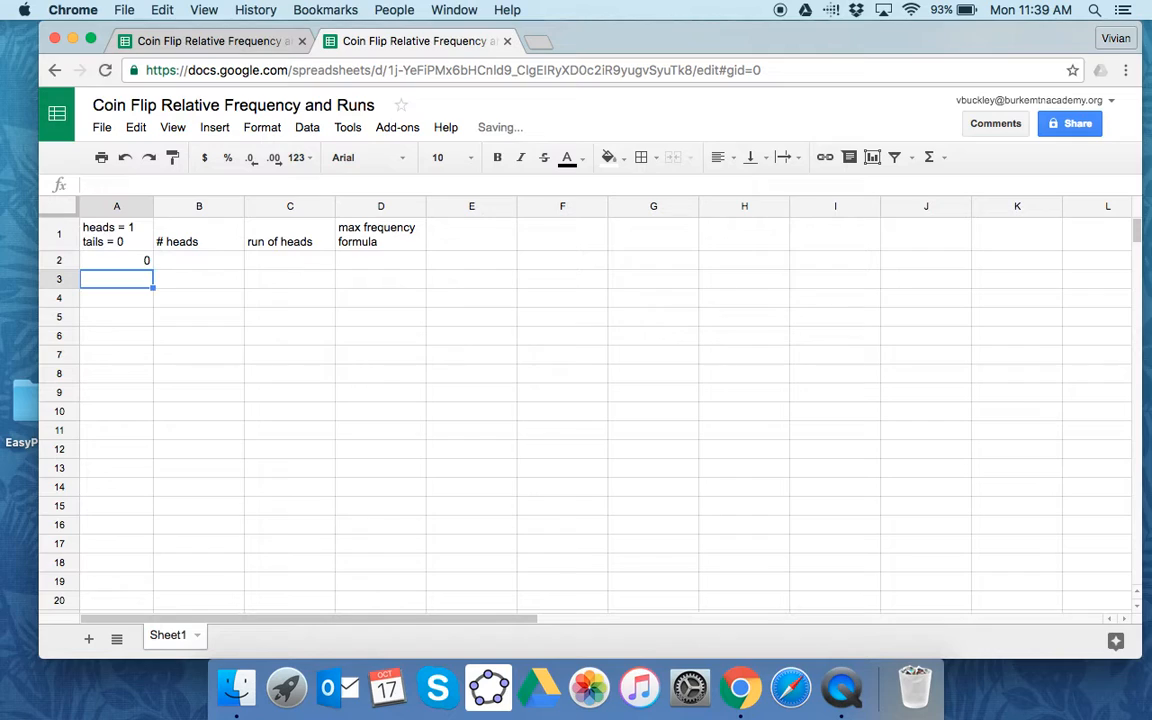
# - Fill the coin flip formula from A2 down through A51 to simulate 50 flips
pyautogui.click(130, 261)
pyautogui.moveTo(152, 268); pyautogui.dragTo(140, 535)
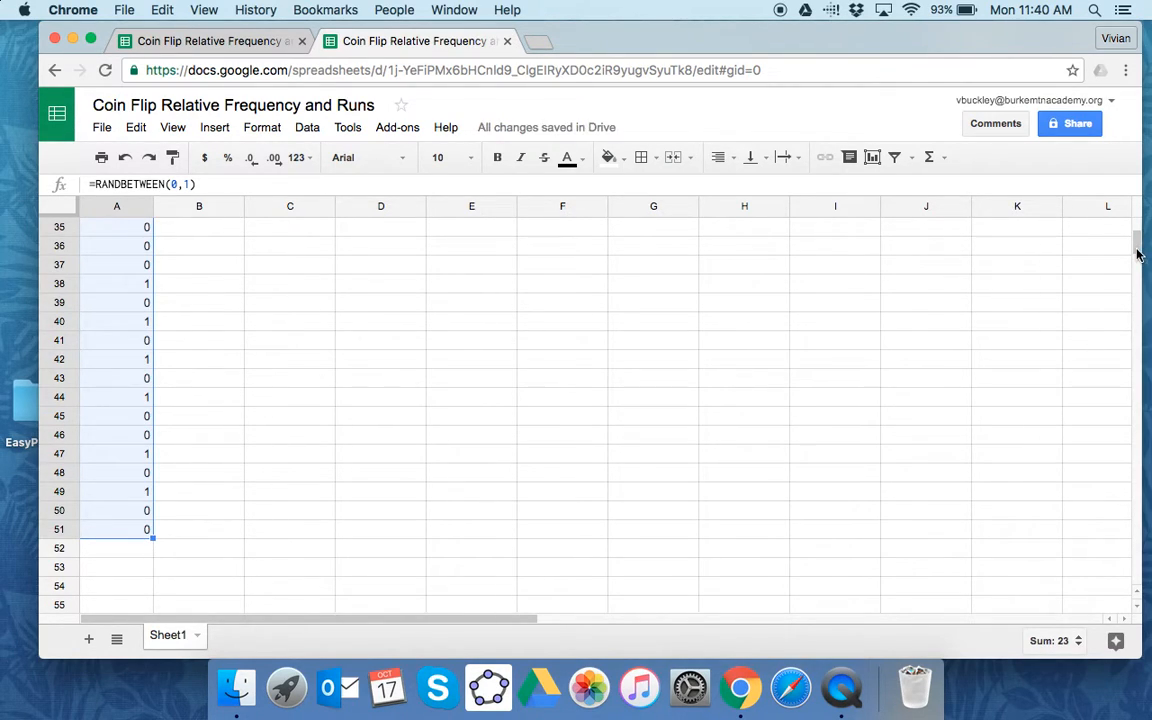
pyautogui.moveTo(1137, 253); pyautogui.dragTo(1137, 231)
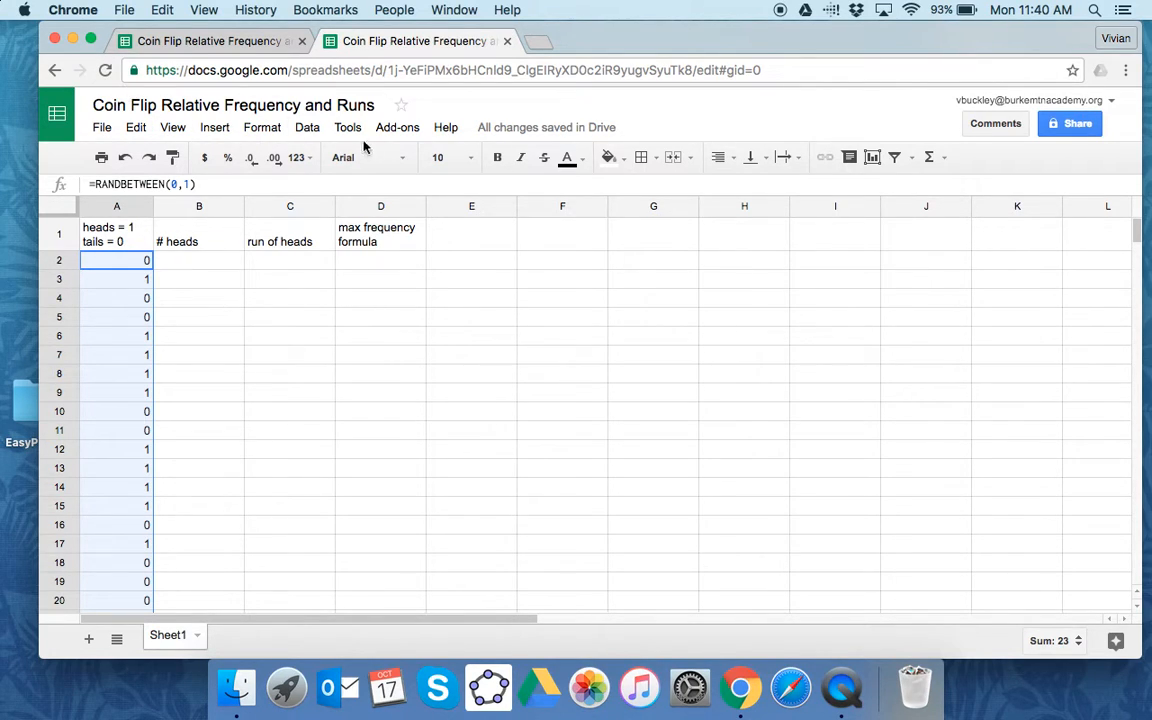
# - Enter =countif(a2:a51,1) in cell B2 to count the heads among the flips
pyautogui.click(226, 264)
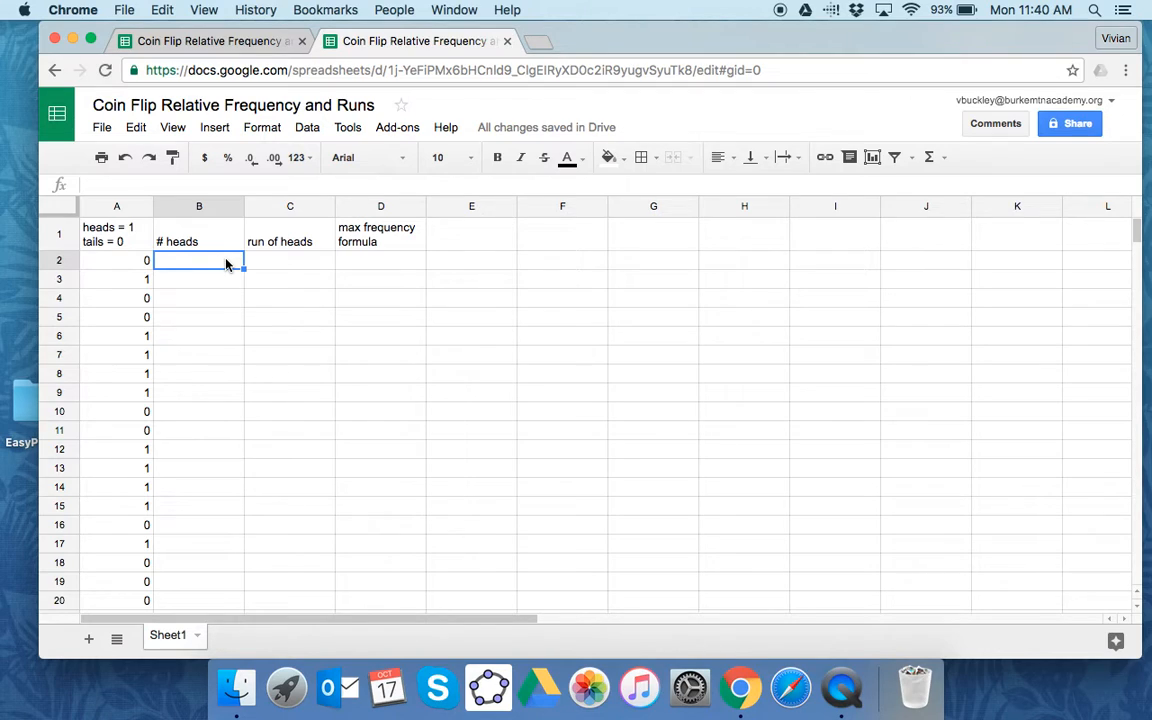
pyautogui.write('=countif(')
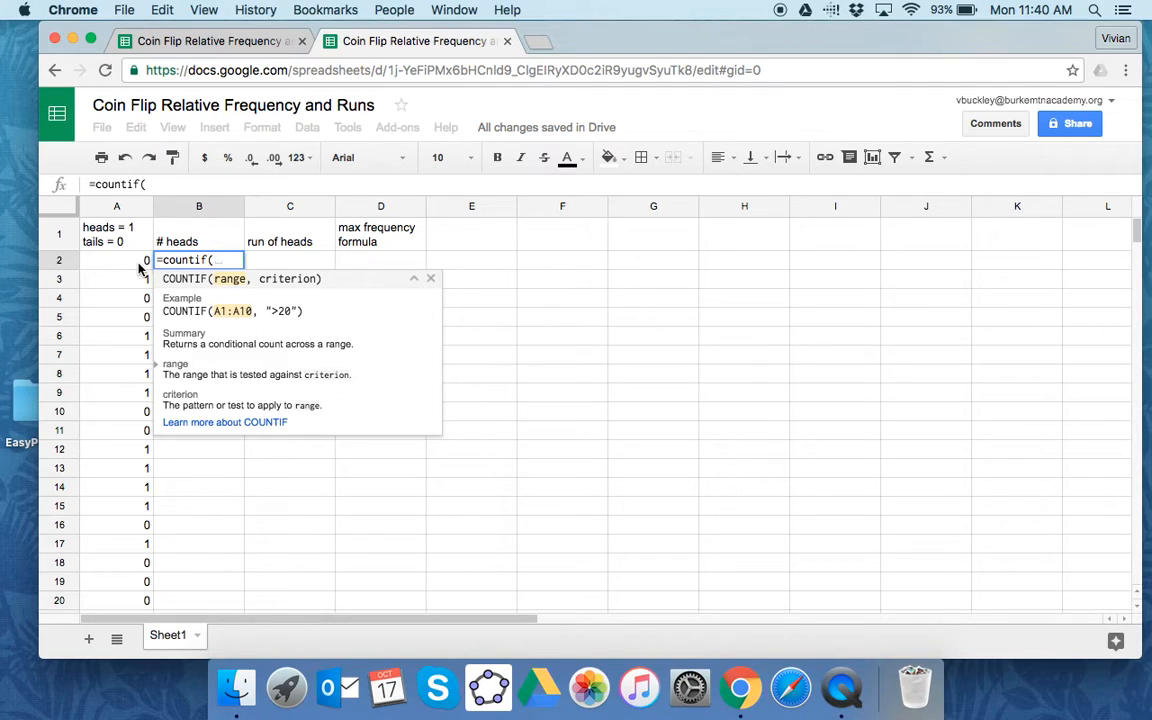
pyautogui.write('a2:a')
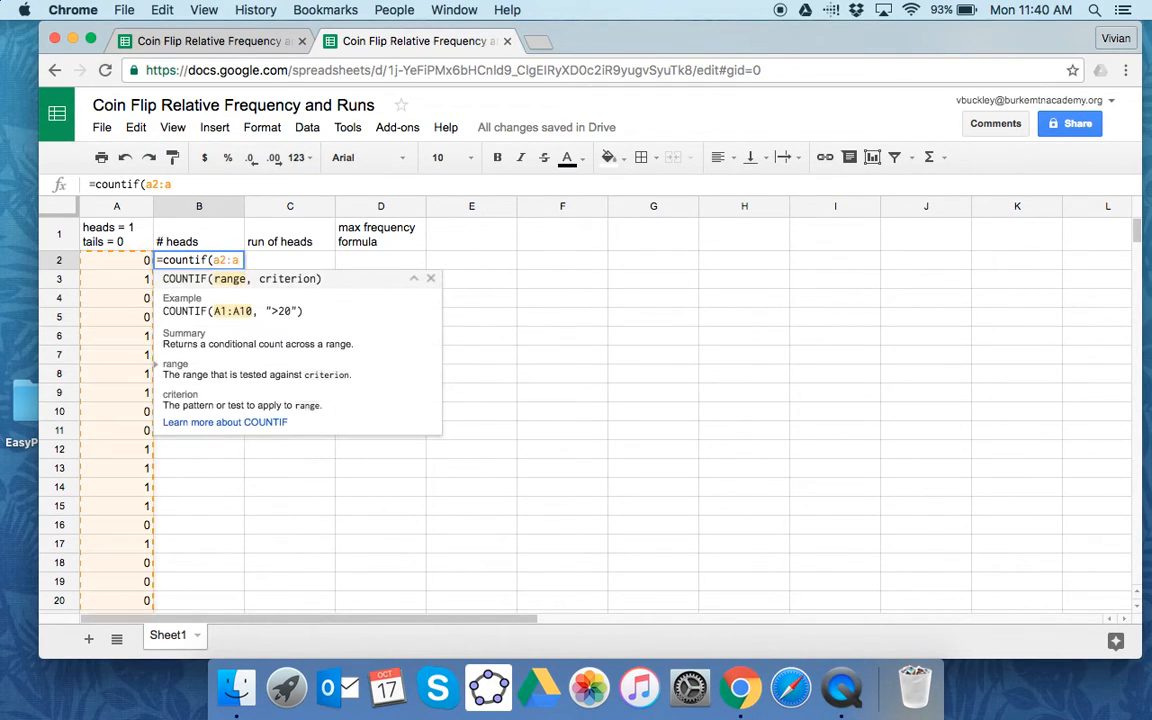
pyautogui.write('51,1)')
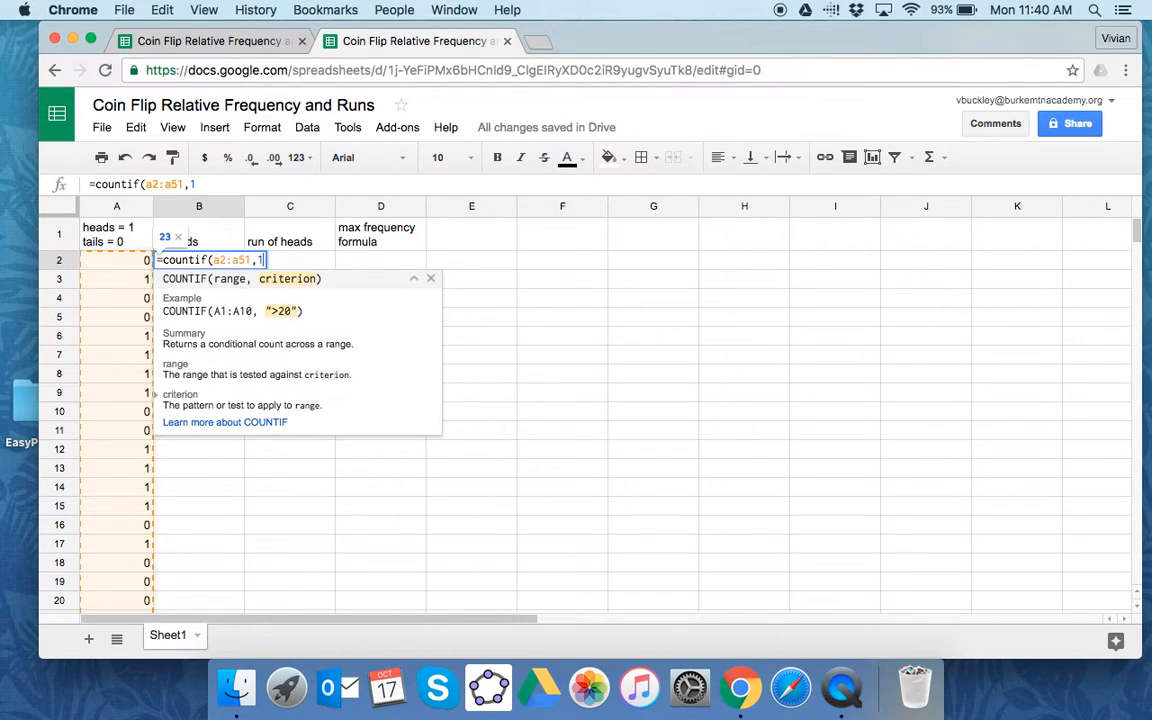
pyautogui.press('Return')
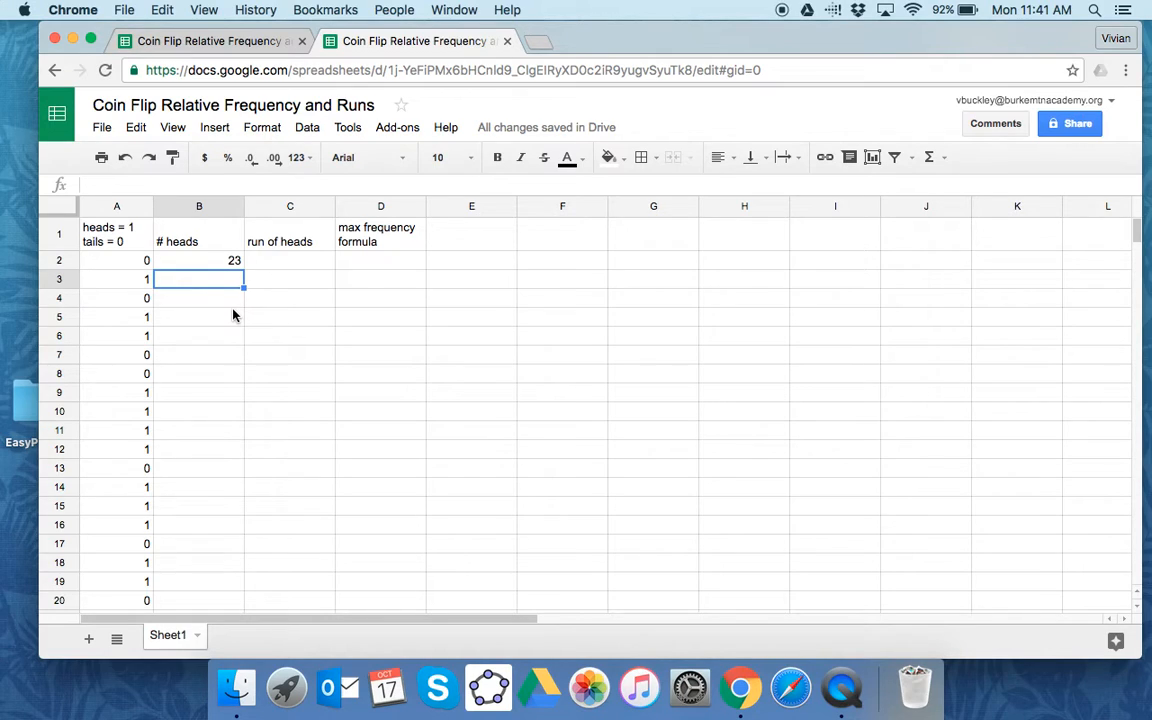
# - Recalculate the random flips several times and check the heads count formula in B2
pyautogui.press('Delete')
pyautogui.press('Delete')
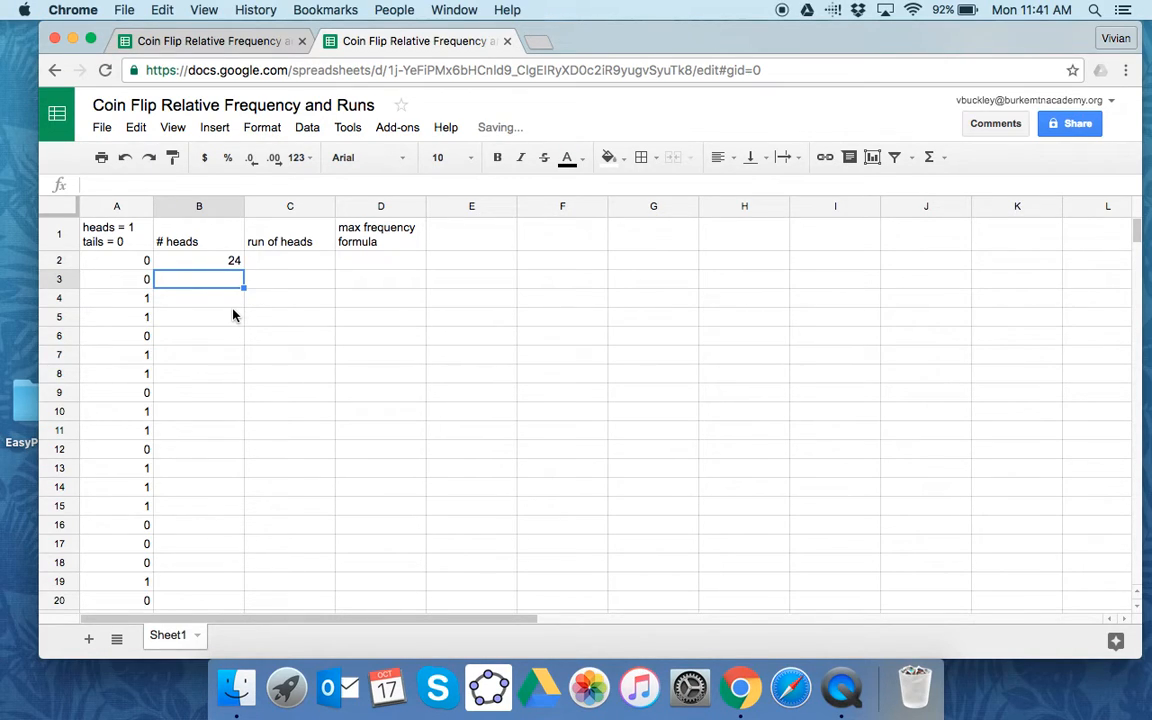
pyautogui.press('Delete')
pyautogui.press('Delete')
pyautogui.press('Delete')
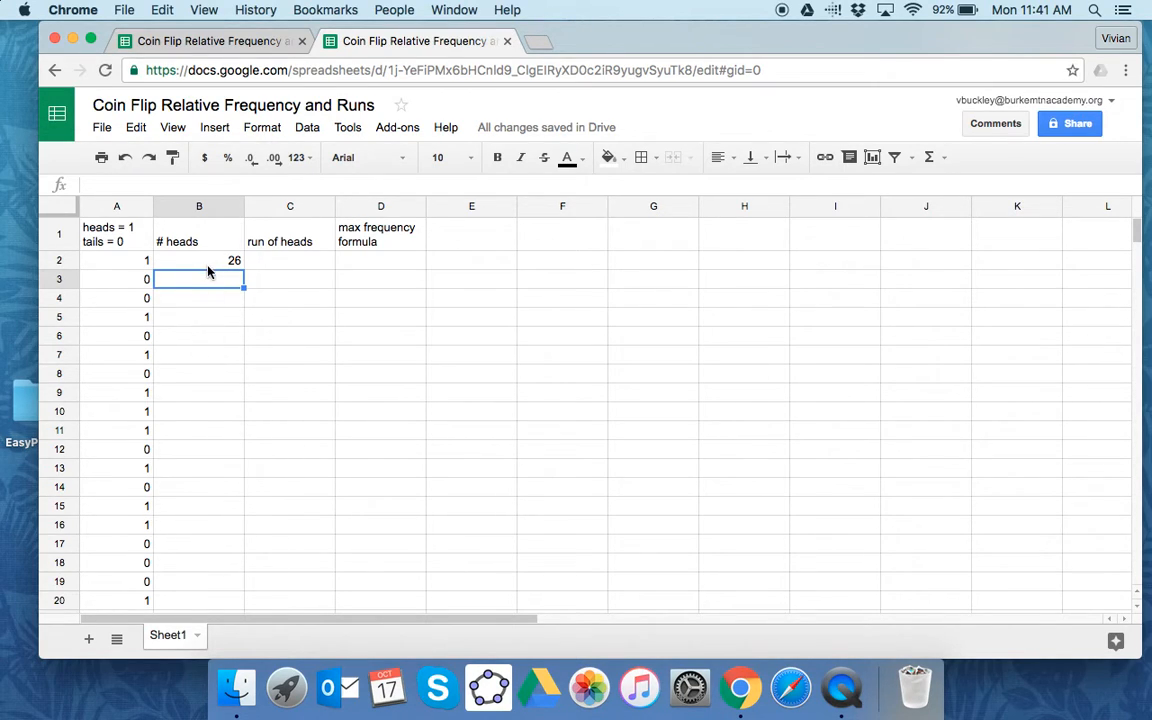
pyautogui.click(209, 265)
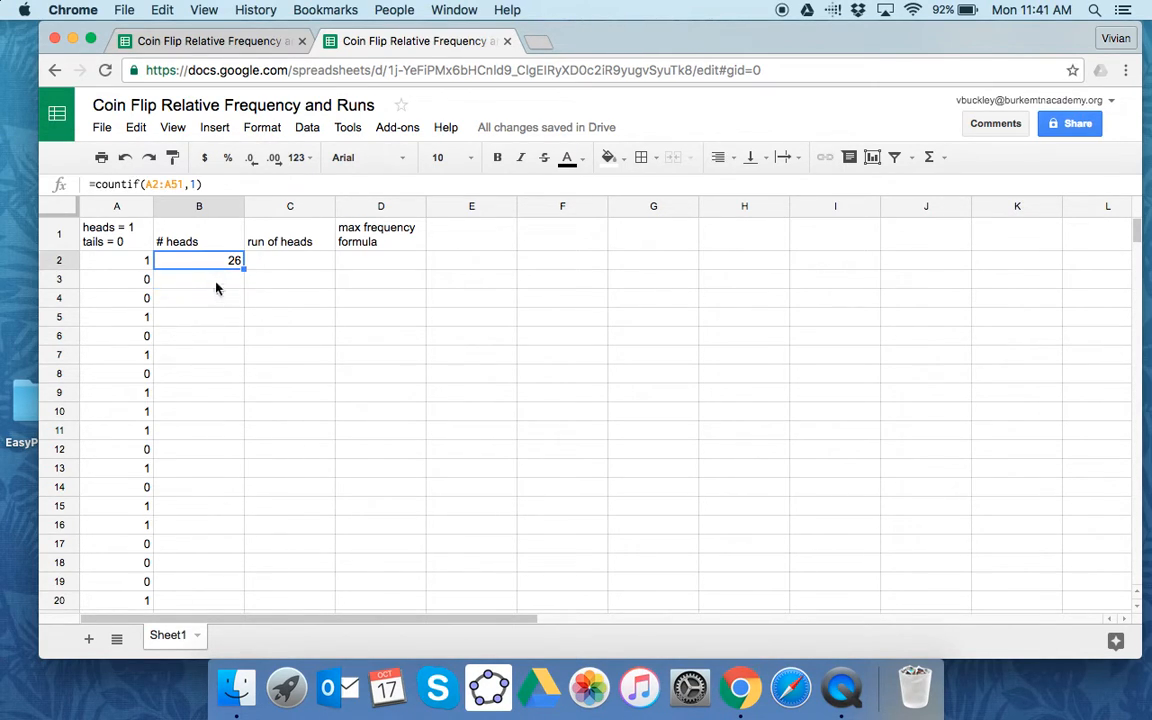
pyautogui.click(223, 291)
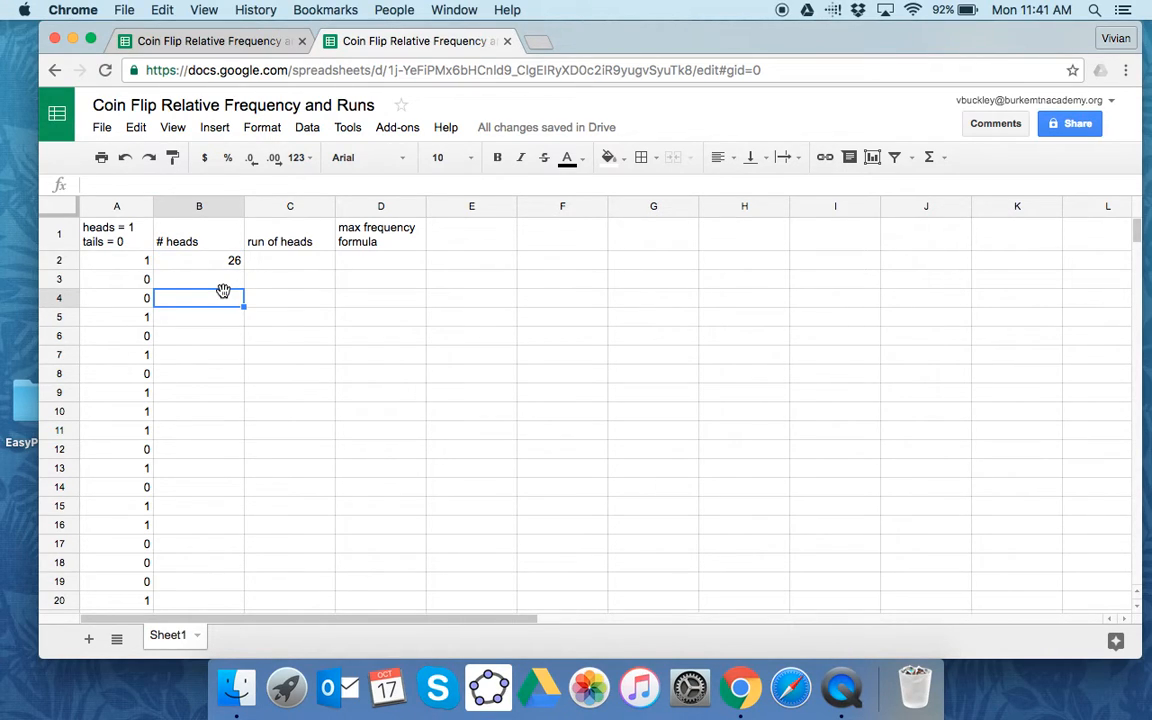
# - Change the column B header in B1 to "# heads/50"
pyautogui.click(205, 238)
pyautogui.click(139, 183)
pyautogui.write('/')
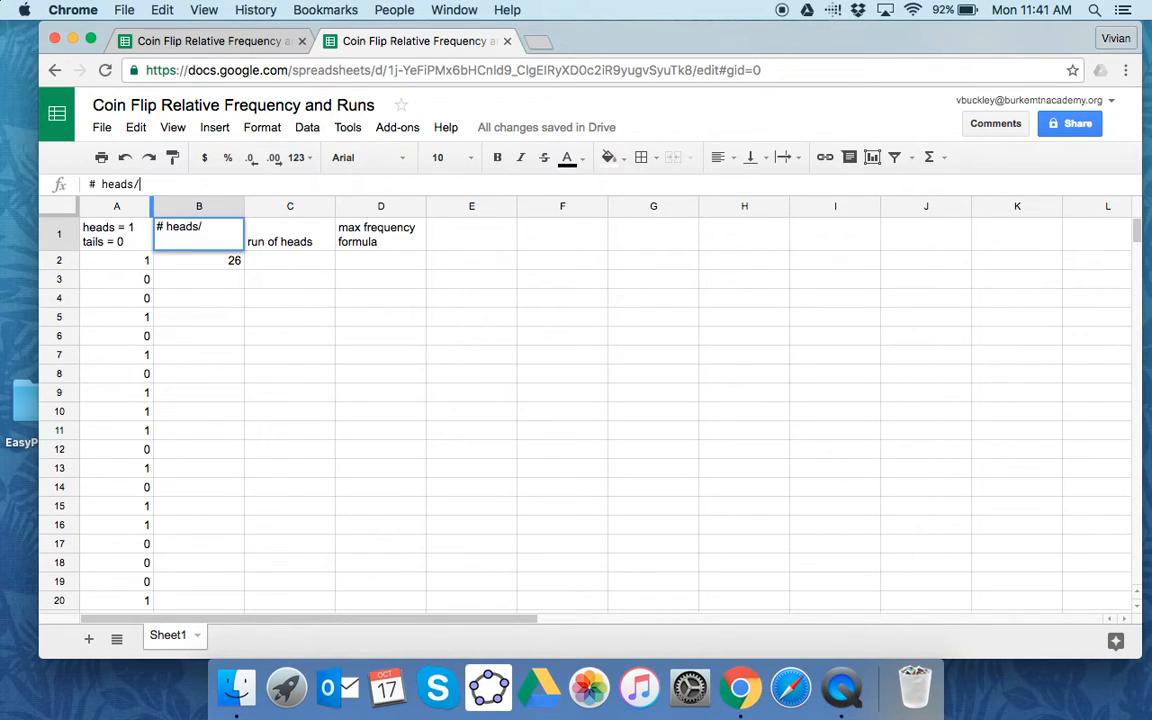
pyautogui.write('50')
pyautogui.press('Return')
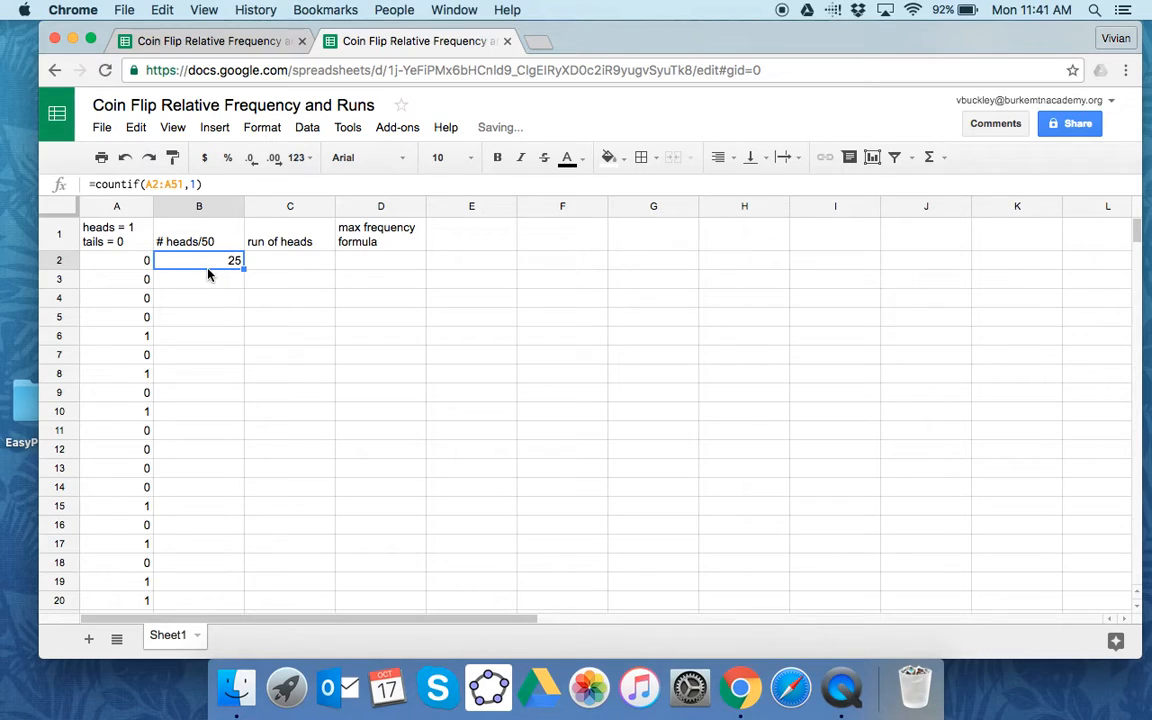
pyautogui.write('r')
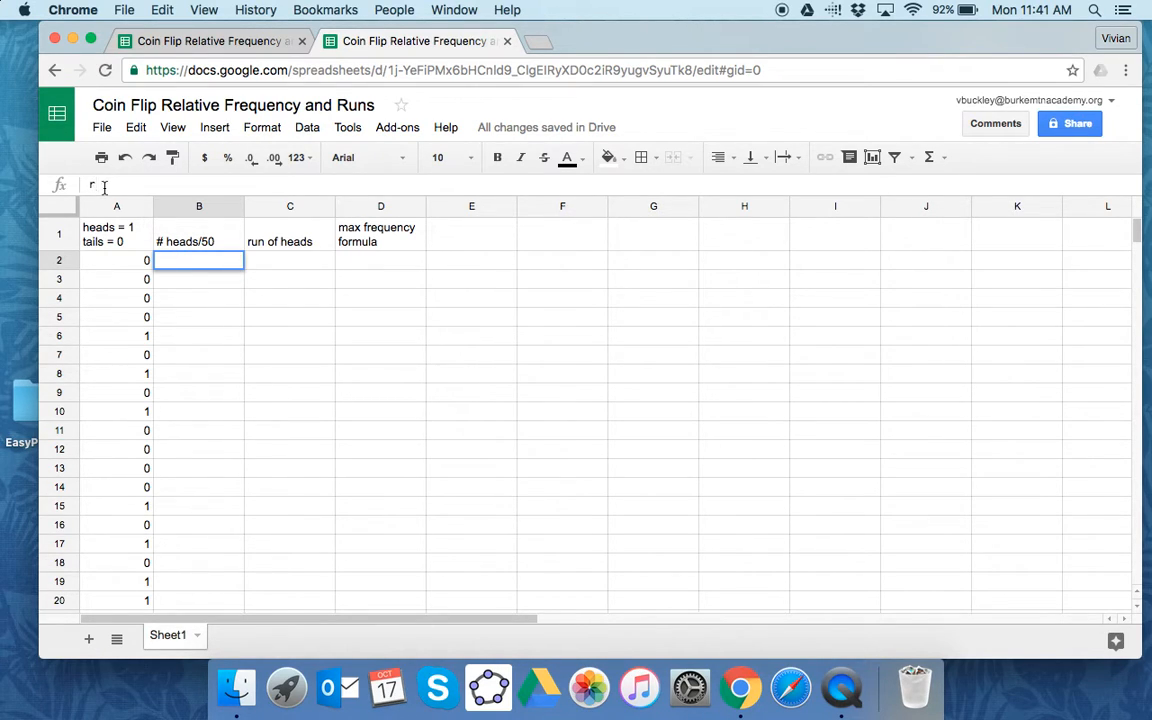
pyautogui.press('BackSpace')
pyautogui.click(135, 127)
pyautogui.click(150, 158)
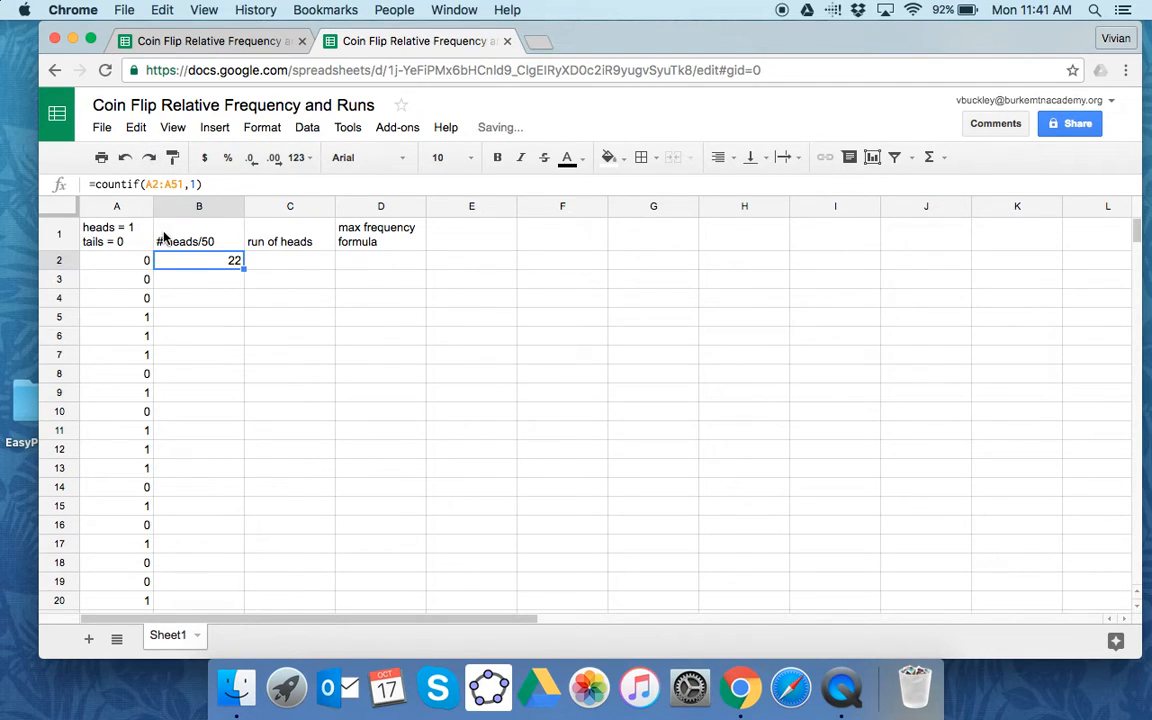
# - Copy the formula =if(A3=1,E2+1,0) from E3 of the other coin flip spreadsheet into cell C3 of this one
pyautogui.click(293, 264)
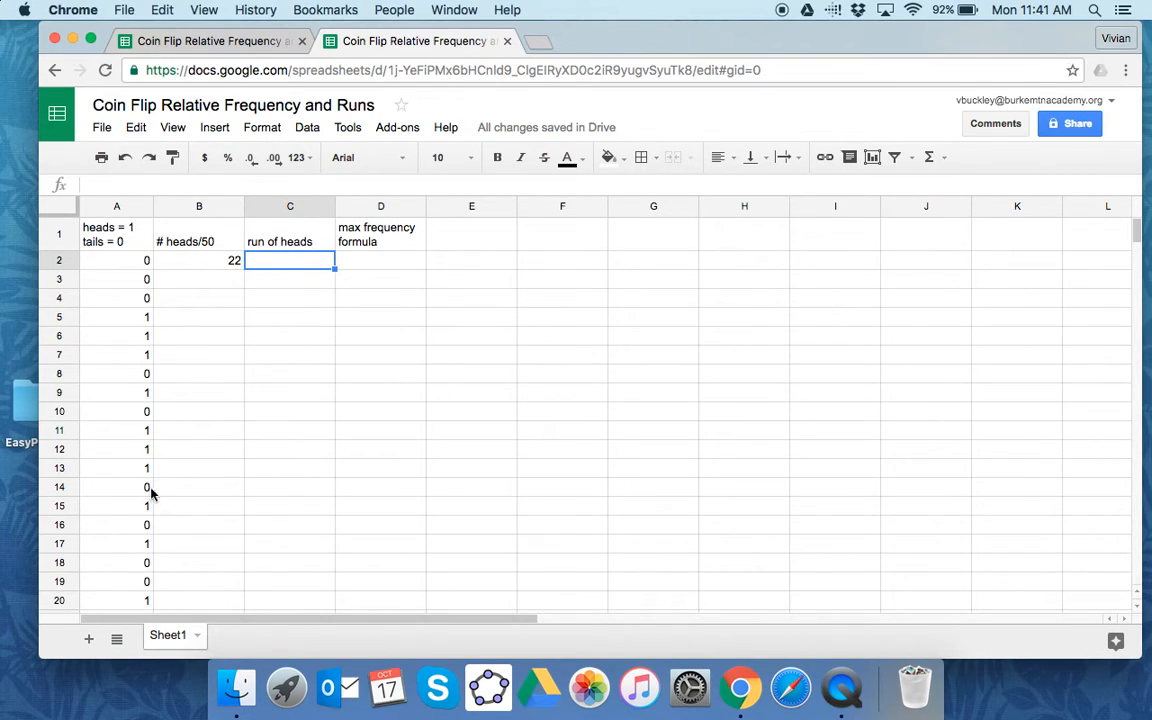
pyautogui.scroll(-1, 130, 540)
pyautogui.scroll(-3, 130, 540)
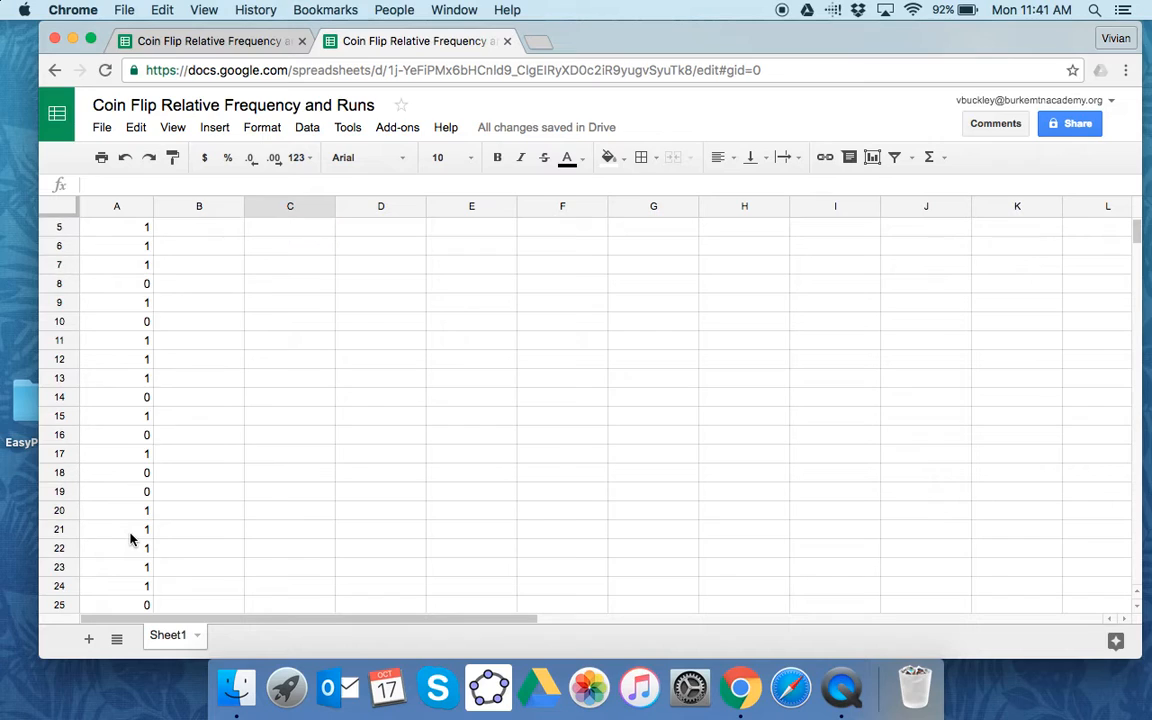
pyautogui.scroll(3, 130, 540)
pyautogui.scroll(1, 130, 540)
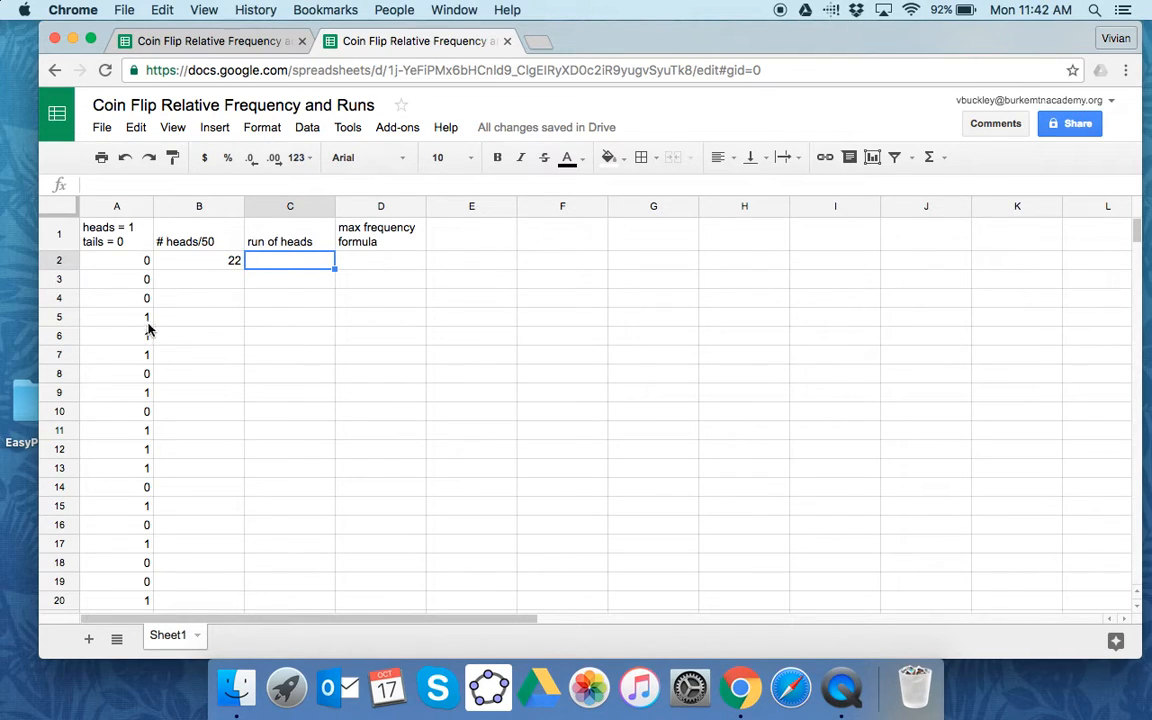
pyautogui.click(212, 44)
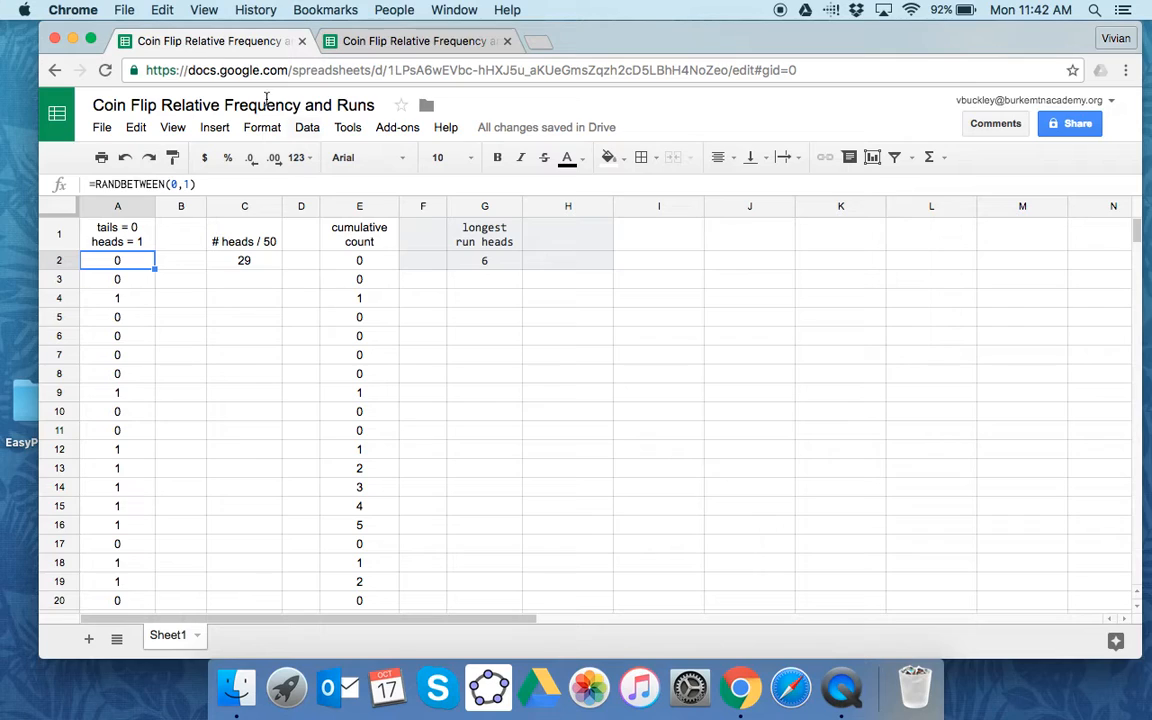
pyautogui.click(381, 262)
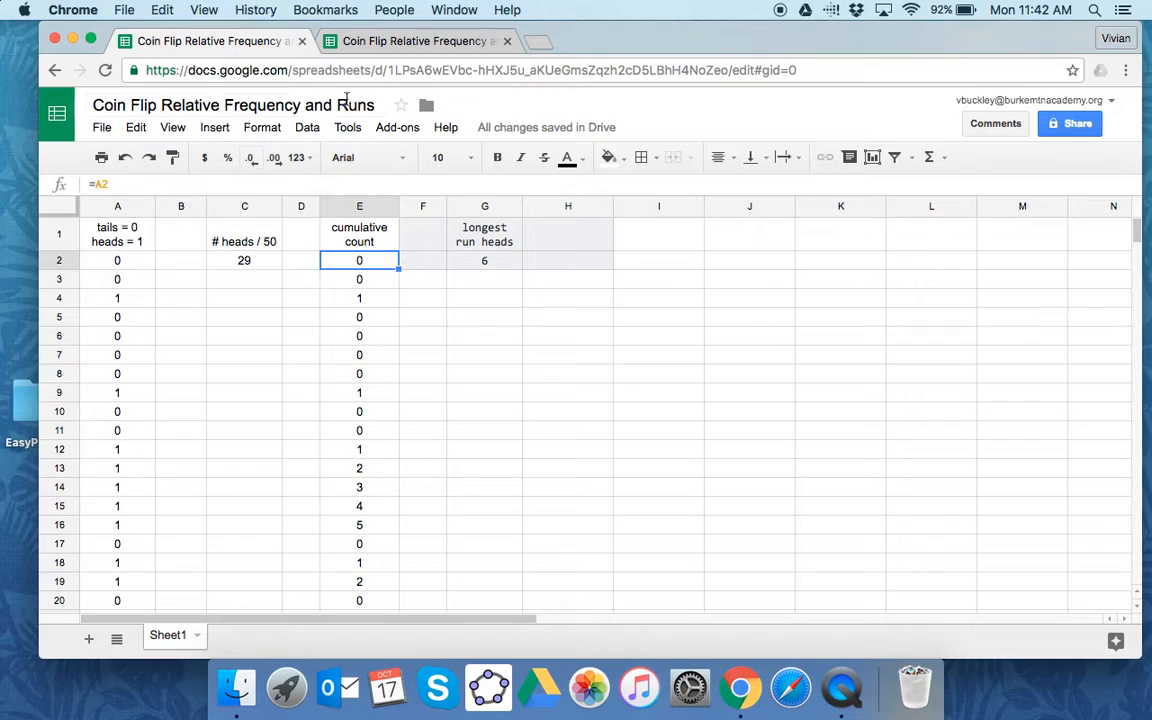
pyautogui.press('Down')
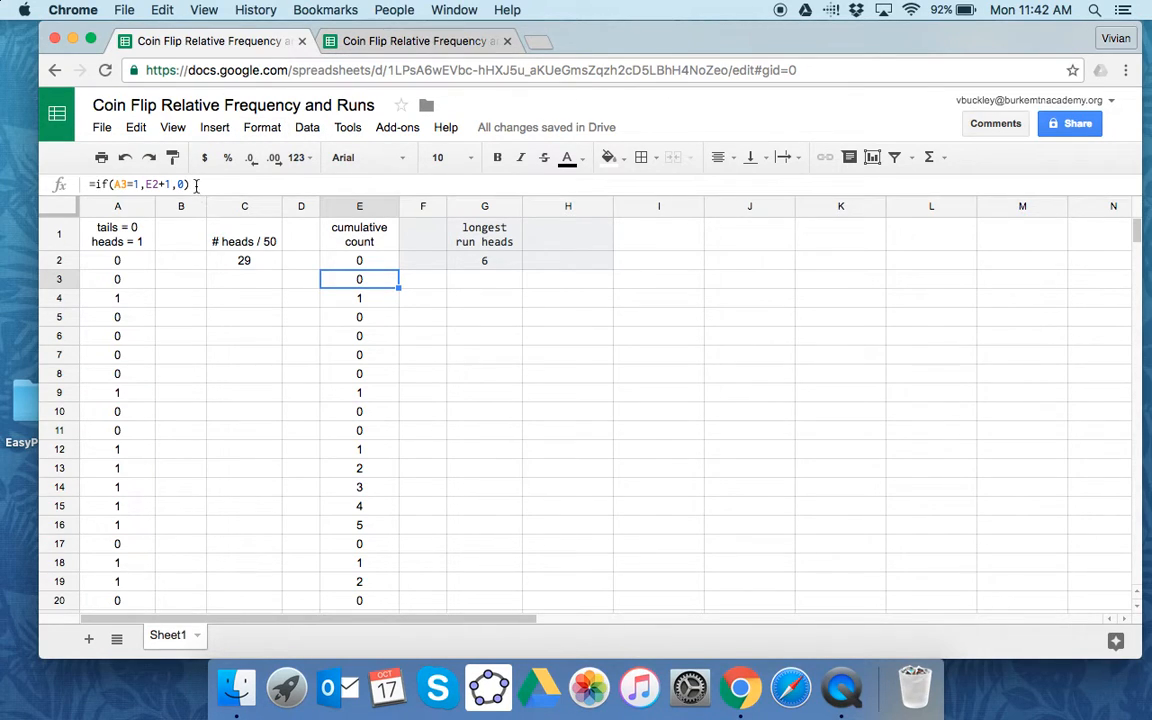
pyautogui.moveTo(196, 184); pyautogui.dragTo(85, 185)
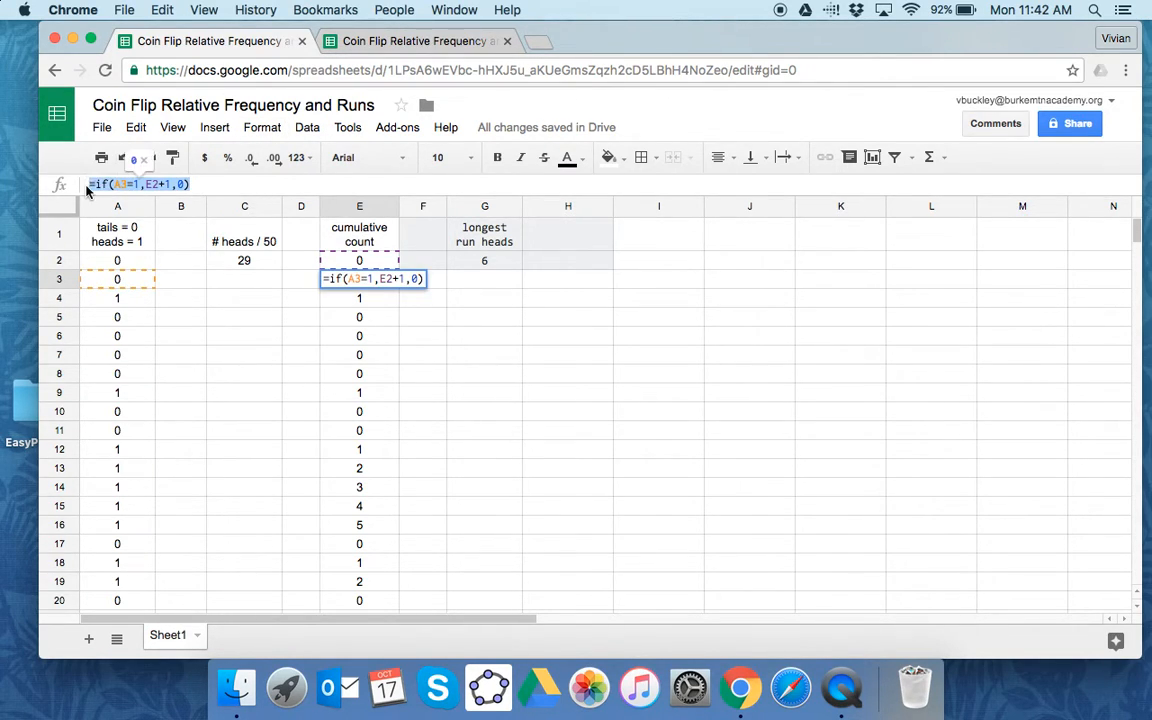
pyautogui.click(377, 43)
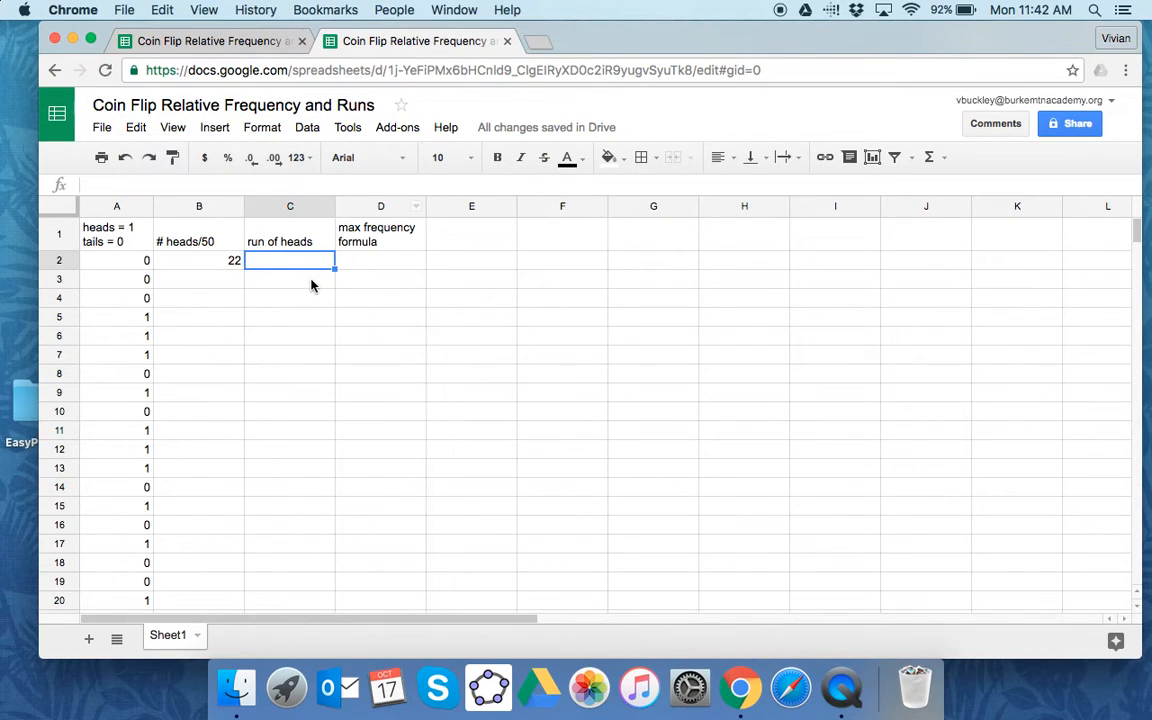
pyautogui.write('=if(A3=1,C2+1,0)')
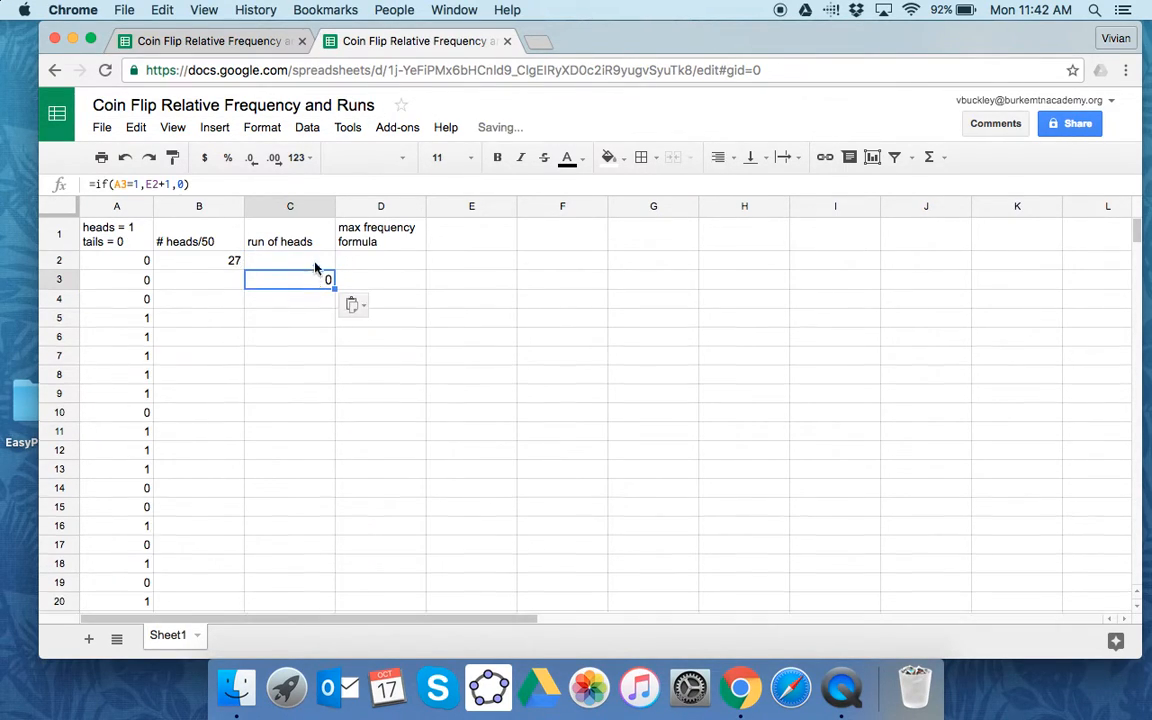
# - Enter =A2 in cell C2 as the starting value of the run of heads column
pyautogui.click(315, 262)
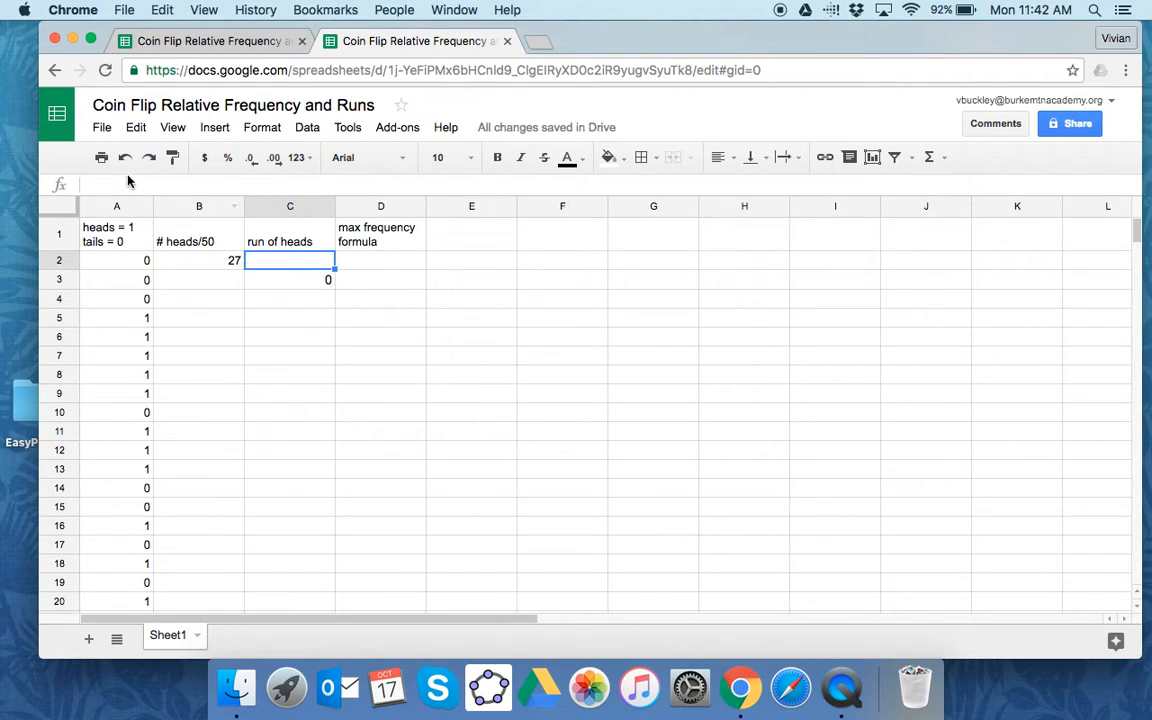
pyautogui.write('=')
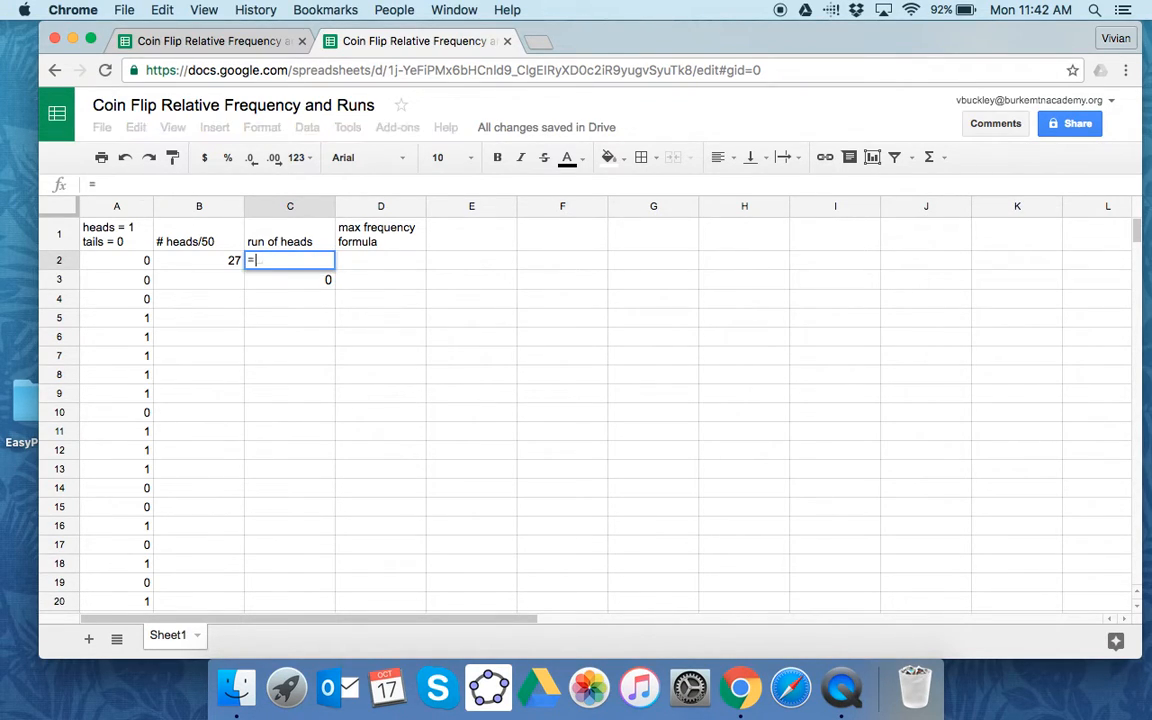
pyautogui.click(137, 264)
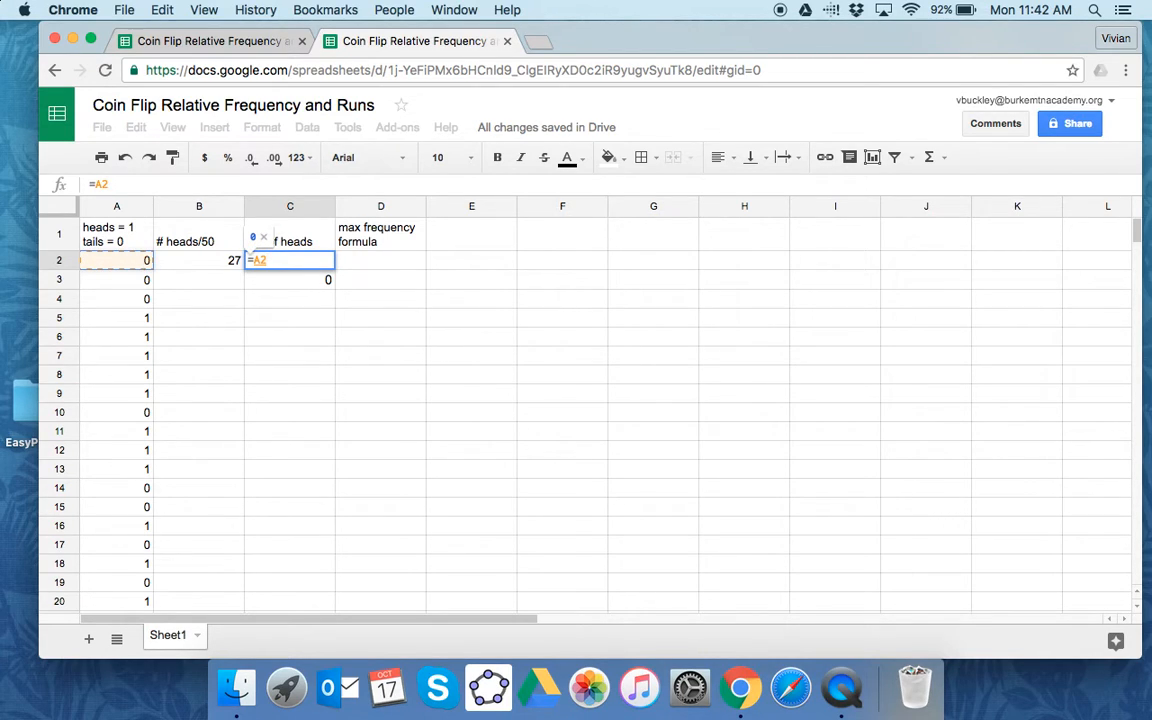
pyautogui.press('Return')
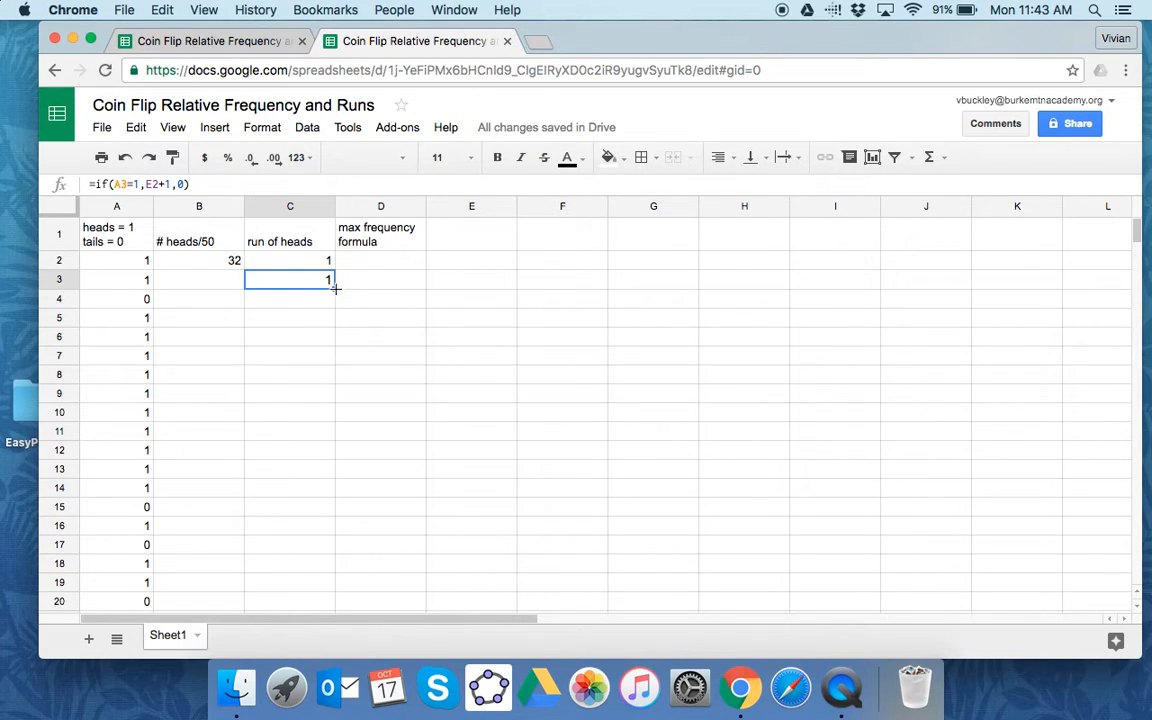
# - Fill the run of heads formula from C3 down to C51 and check the values against the flips
pyautogui.moveTo(336, 473); pyautogui.dragTo(321, 347)
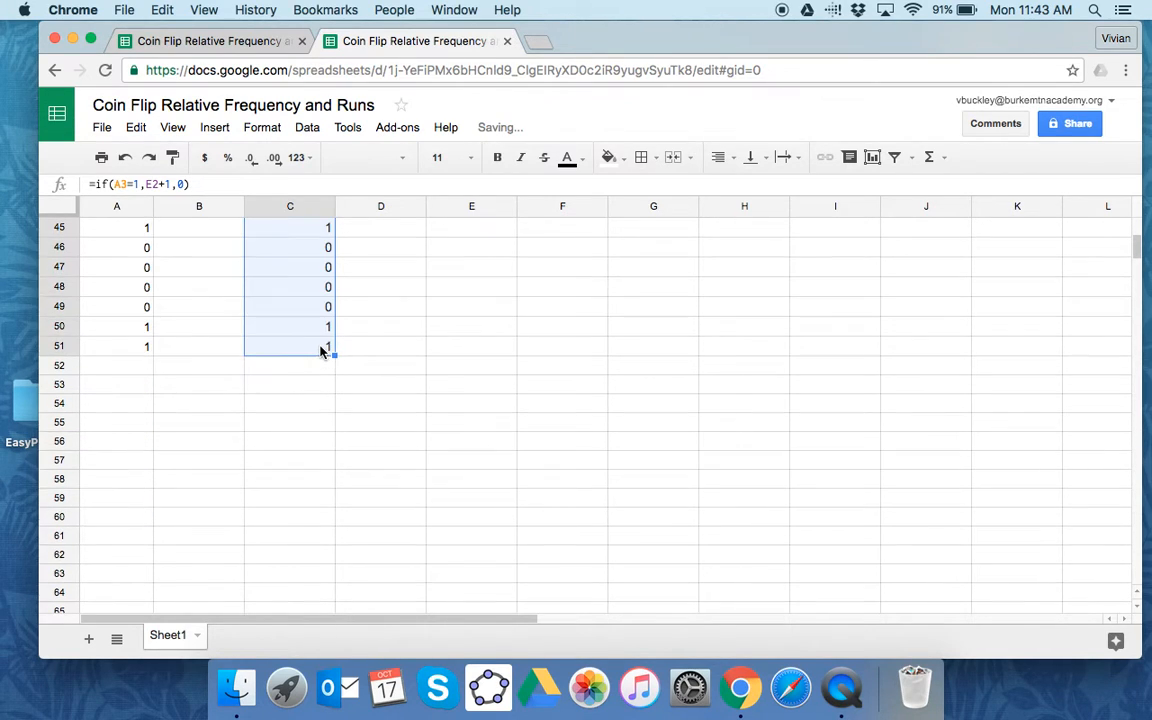
pyautogui.scroll(7, 560, 305)
pyautogui.hscroll(1, 560, 305)
pyautogui.hscroll(-1, 560, 305)
pyautogui.scroll(7, 560, 305)
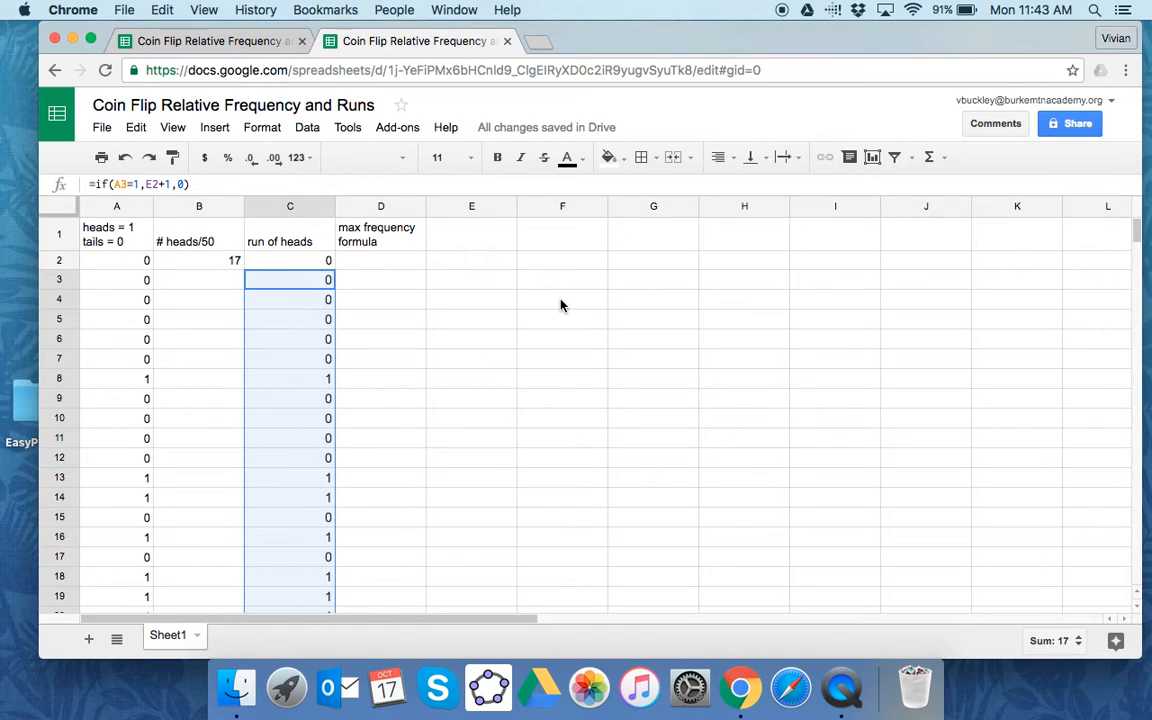
pyautogui.scroll(-2, 560, 305)
pyautogui.scroll(1, 560, 305)
pyautogui.scroll(-1, 560, 305)
pyautogui.scroll(-1, 560, 305)
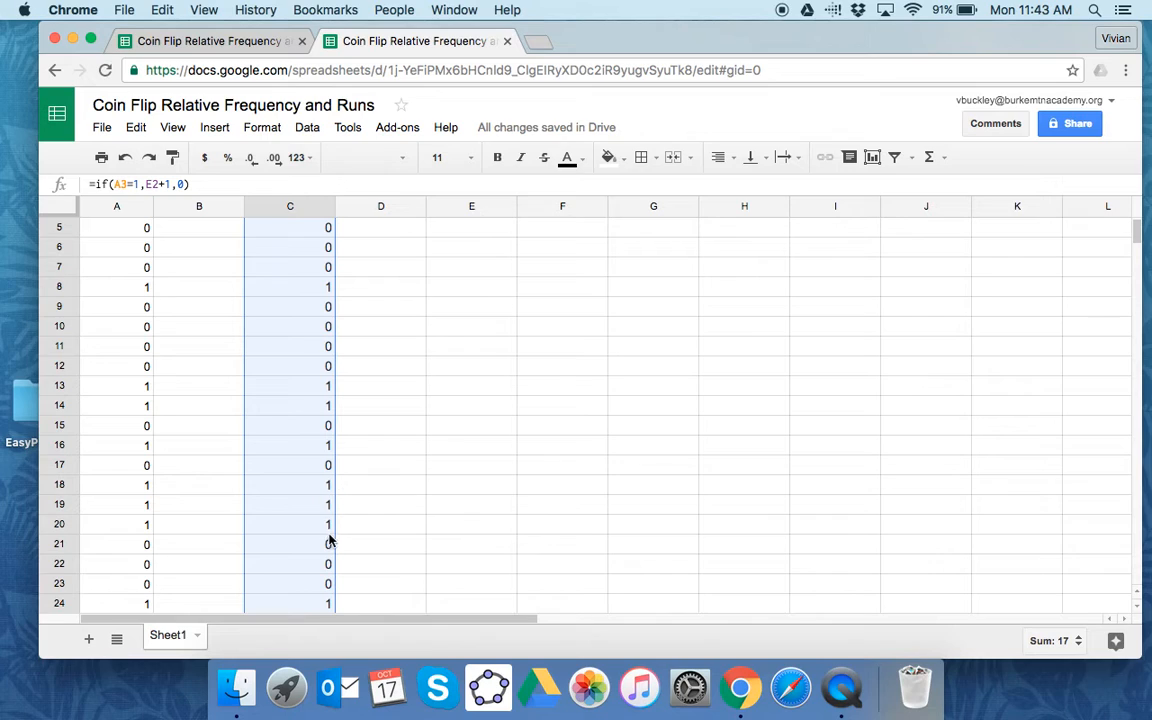
# - Compare the formula in C20 with the cumulative count formulas in E2 and E3 of the other coin flip spreadsheet
pyautogui.click(300, 524)
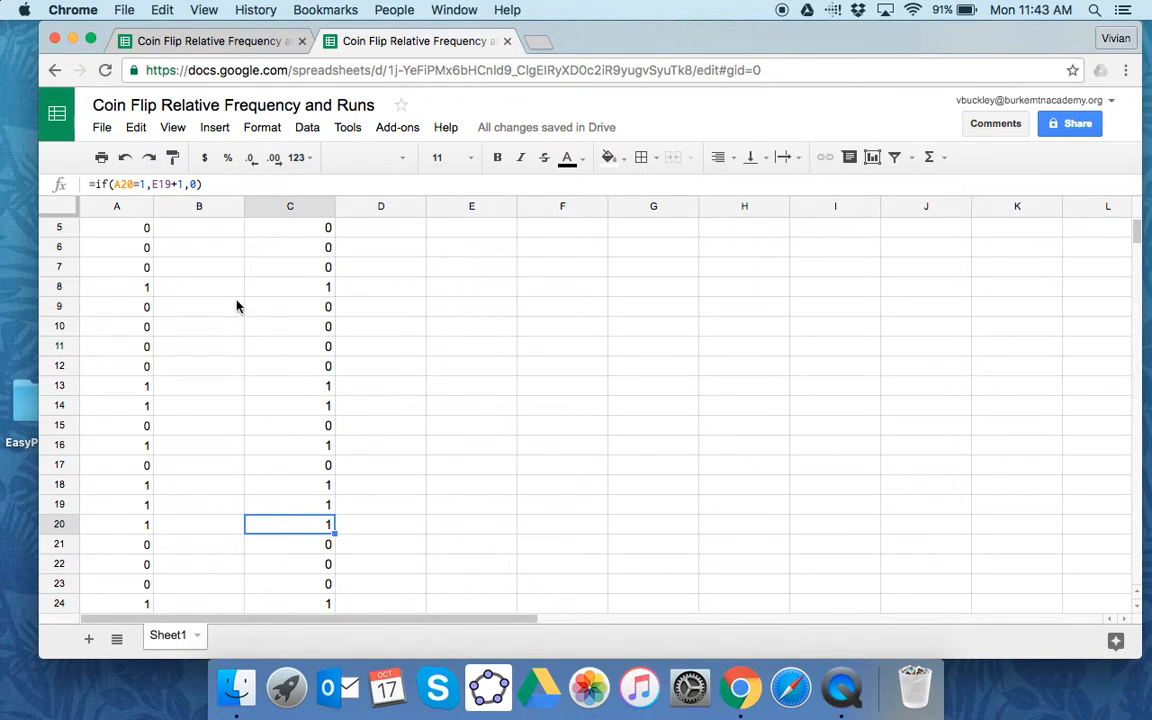
pyautogui.click(215, 40)
pyautogui.click(378, 262)
pyautogui.click(507, 378)
pyautogui.click(372, 268)
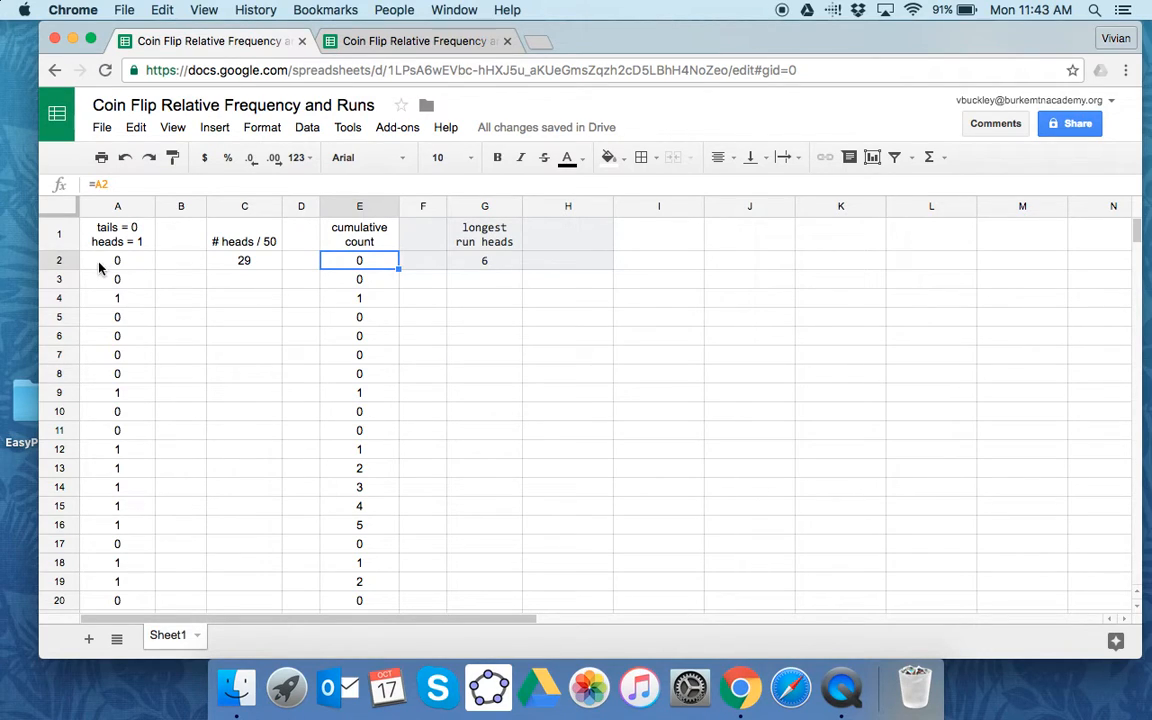
pyautogui.click(386, 286)
pyautogui.click(137, 184)
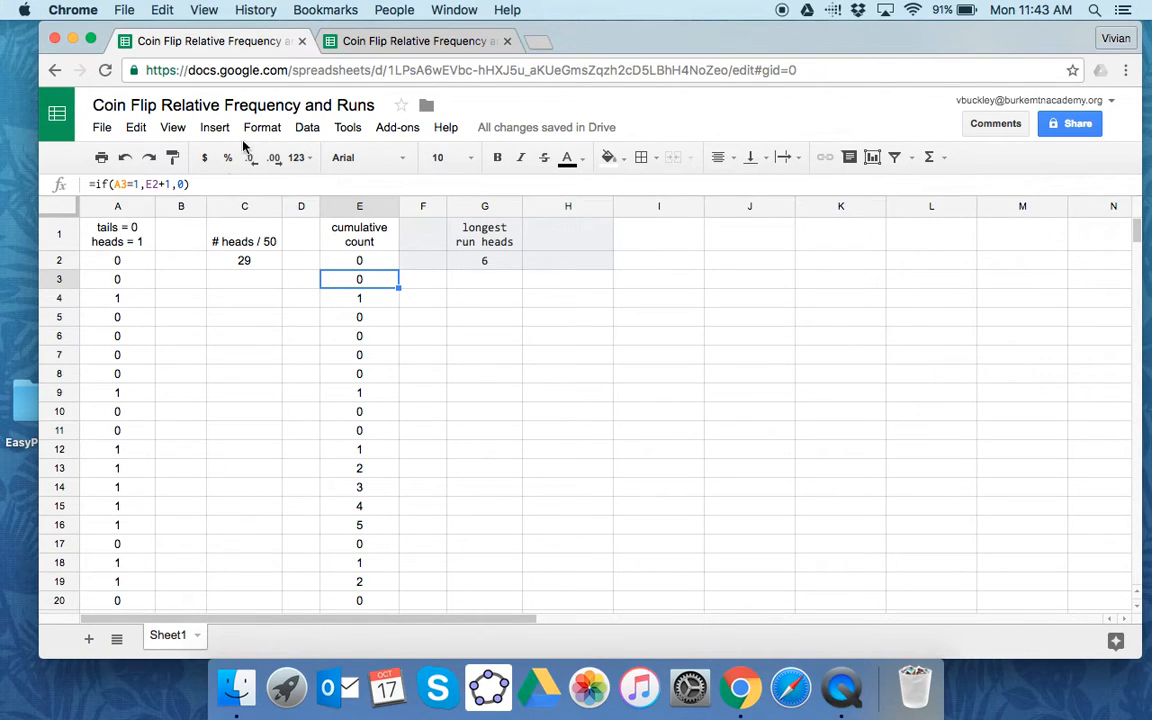
pyautogui.click(381, 41)
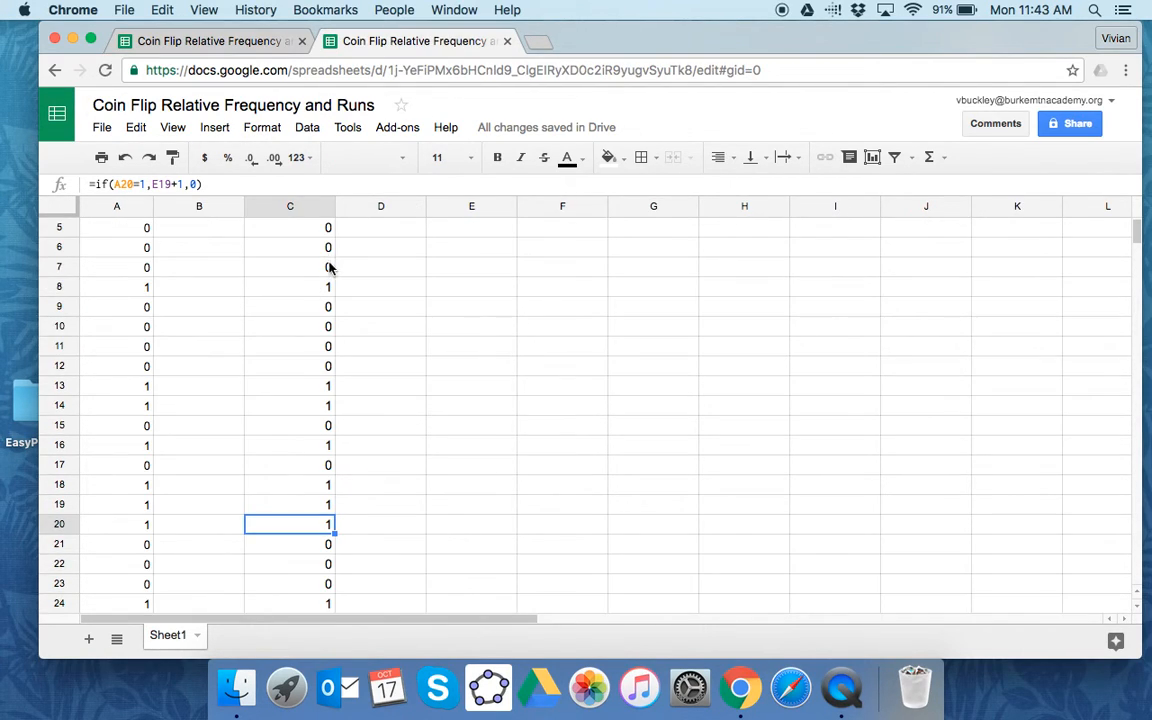
# - Correct the cell reference in C3 so the formula reads =if(A3=1,C2+1,0)
pyautogui.scroll(2, 320, 288)
pyautogui.click(325, 280)
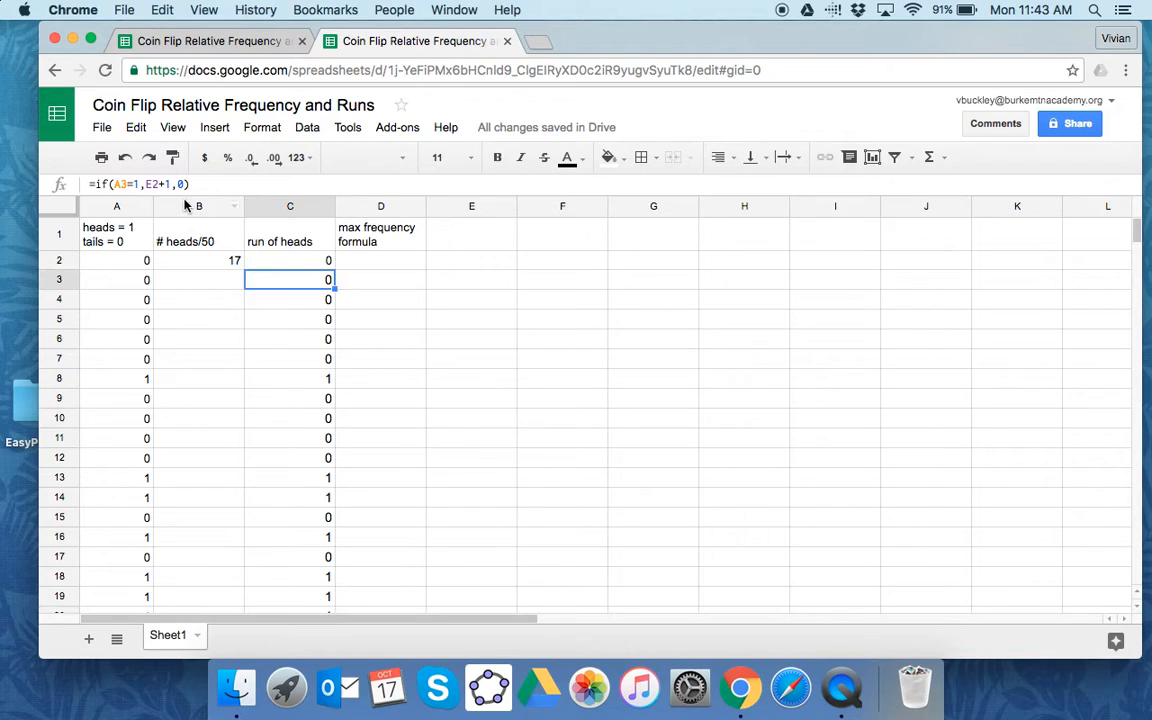
pyautogui.click(157, 184)
pyautogui.doubleClick(155, 184)
pyautogui.press('BackSpace')
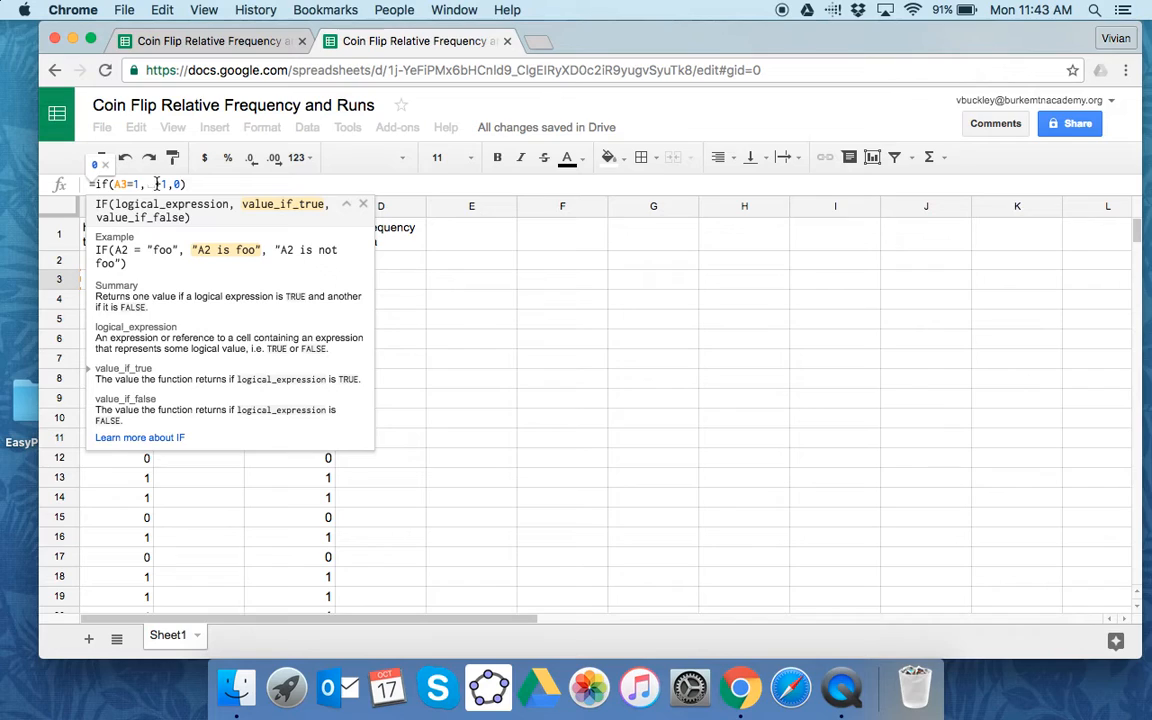
pyautogui.click(154, 186)
pyautogui.write('C2')
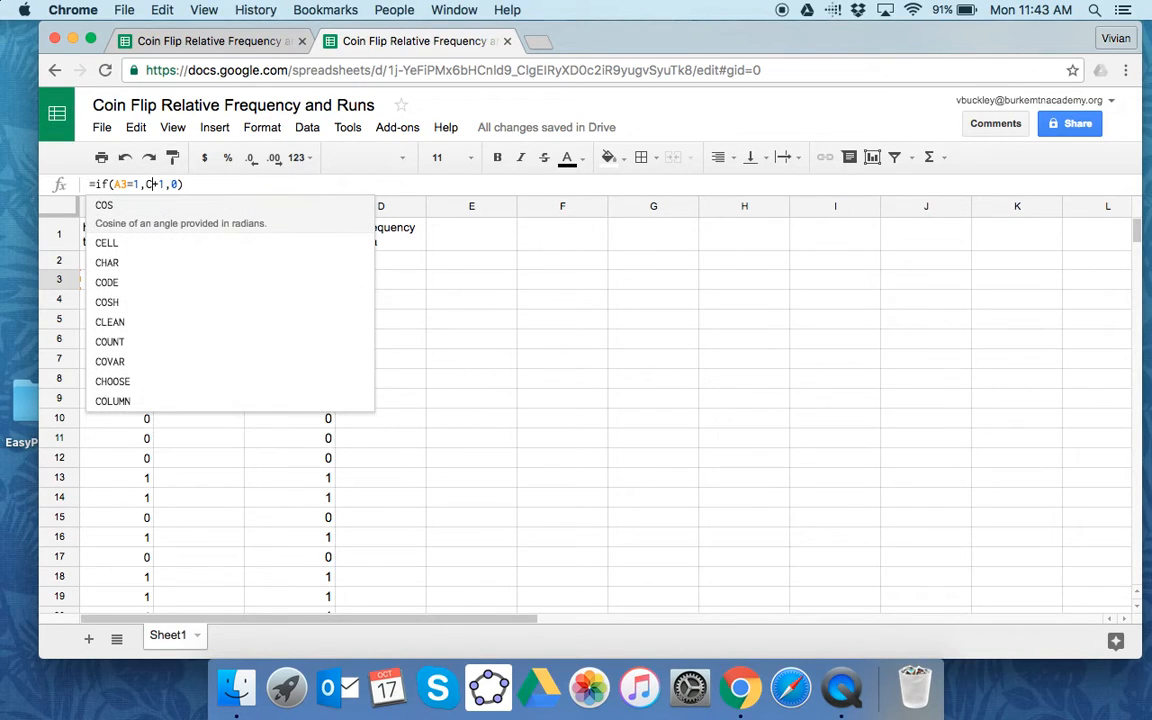
pyautogui.press('Return')
pyautogui.click(442, 326)
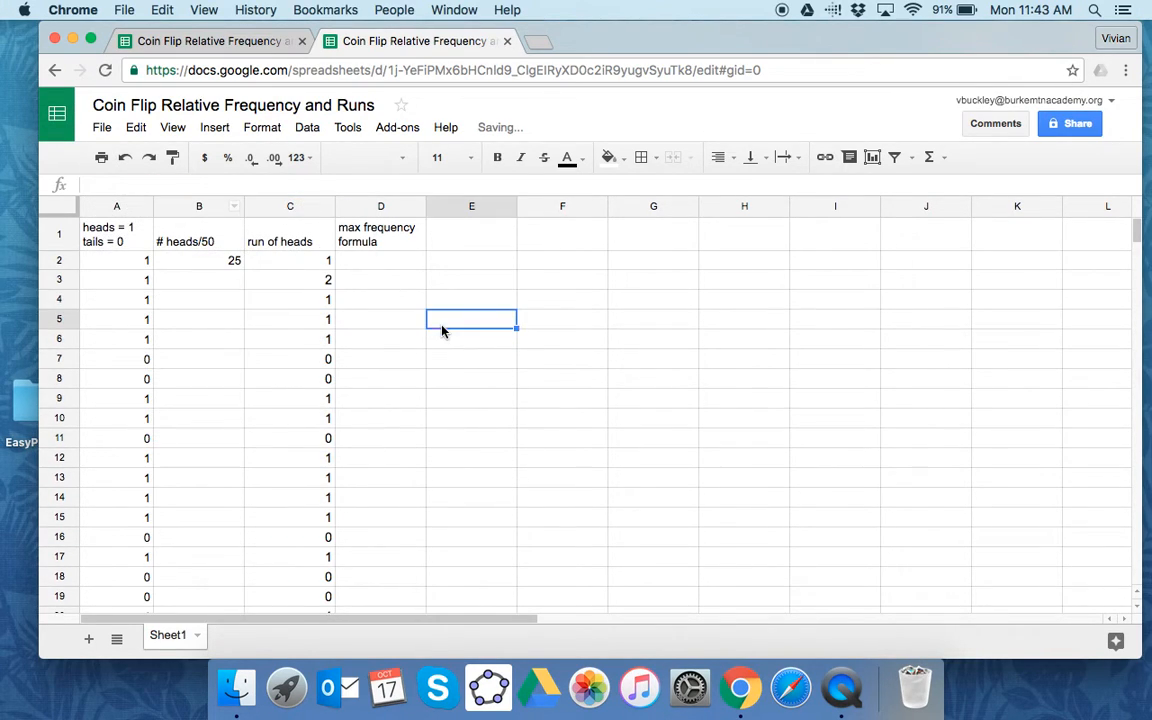
# - Fill the corrected formula from C3 down column C to the last coin flip in row 51
pyautogui.click(328, 283)
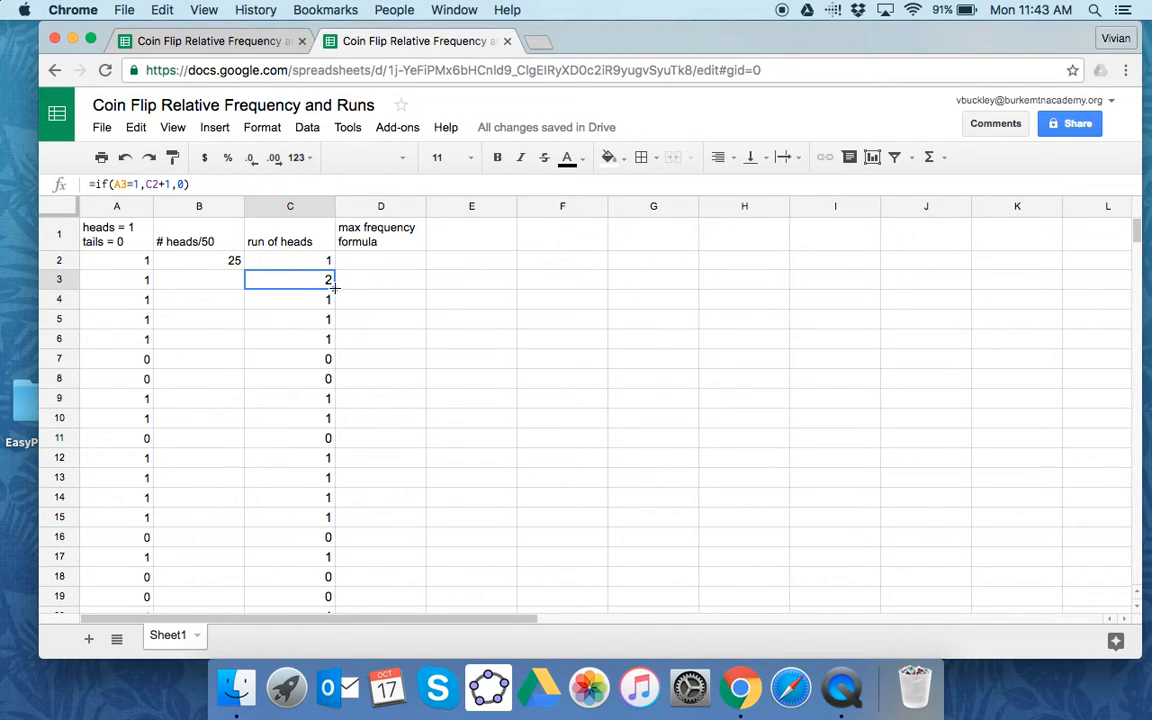
pyautogui.moveTo(335, 289); pyautogui.dragTo(329, 452)
pyautogui.scroll(5, 637, 423)
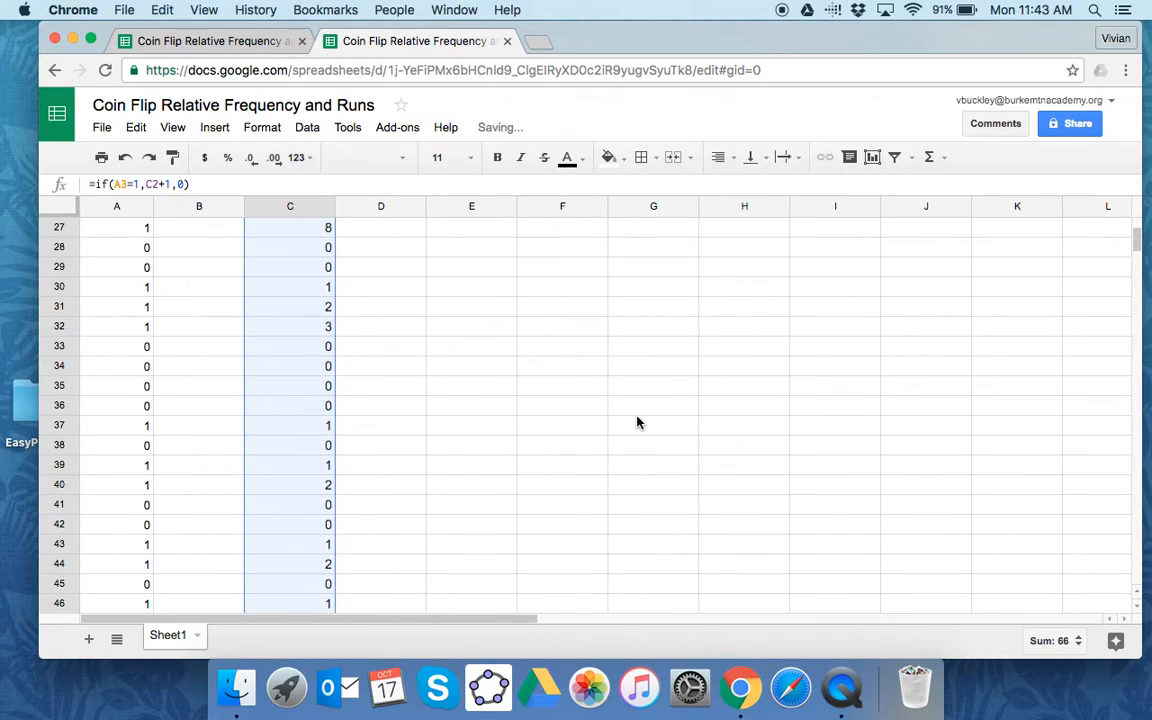
pyautogui.scroll(2, 637, 423)
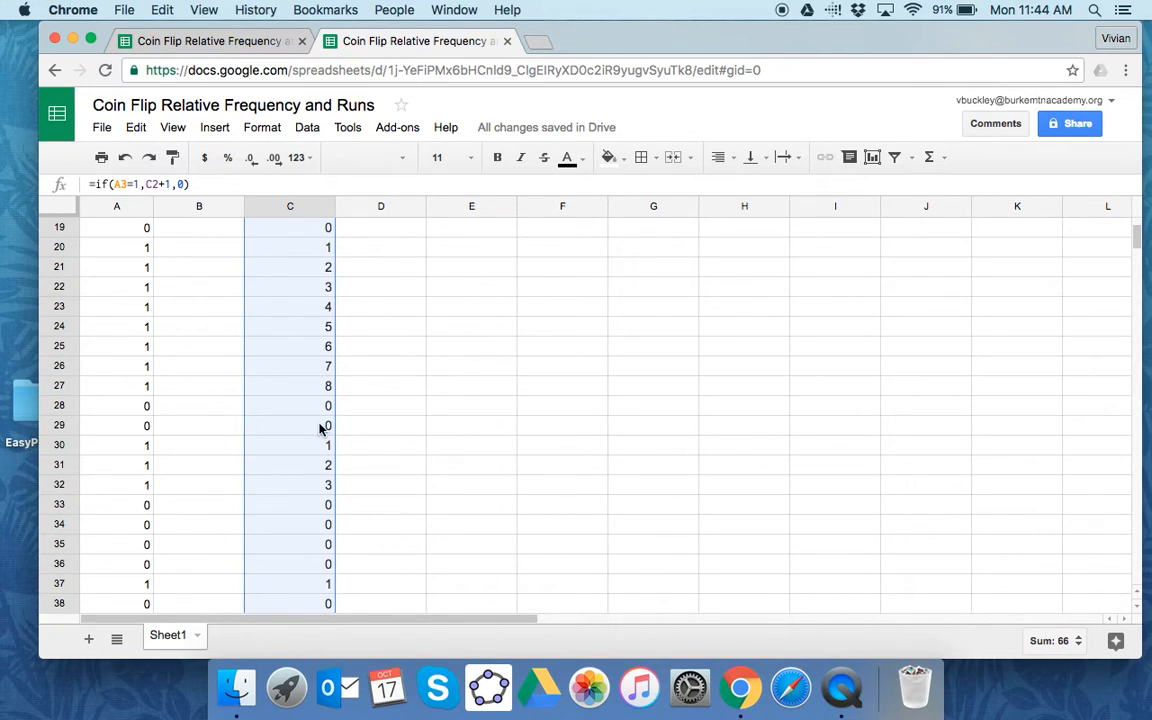
pyautogui.scroll(9, 529, 428)
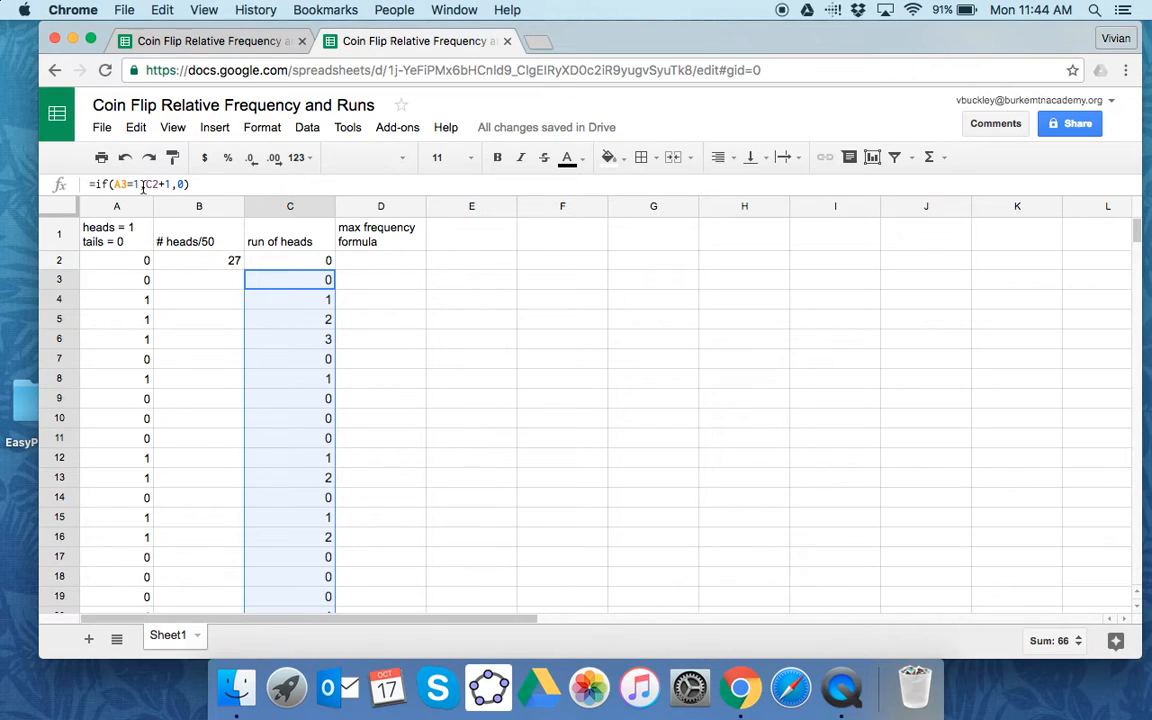
# - Review the formulas in C2 and C3 and look through the run of heads column for the longest run
pyautogui.click(248, 260)
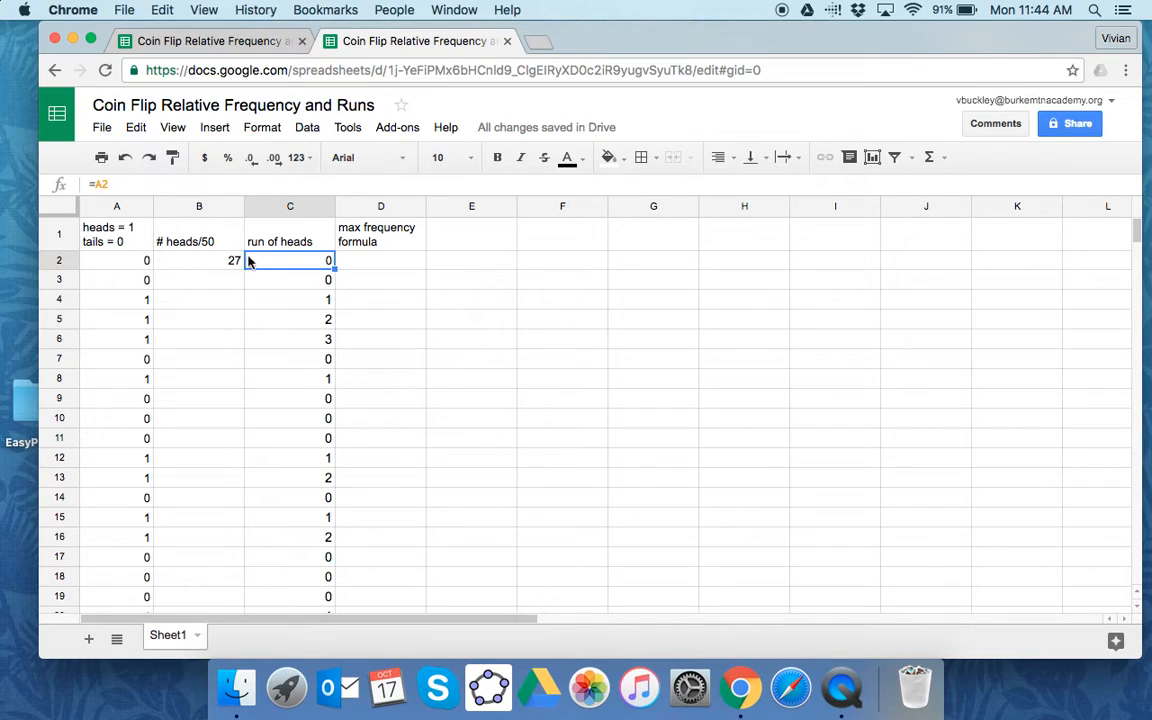
pyautogui.click(318, 279)
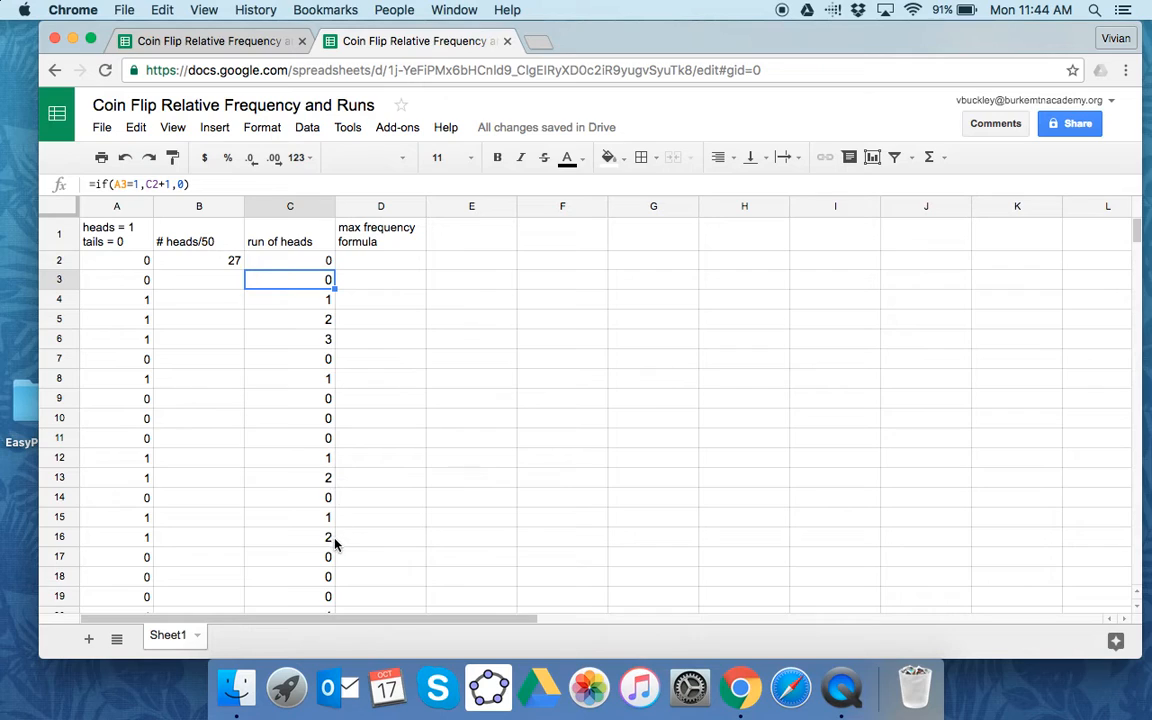
pyautogui.scroll(-5, 339, 556)
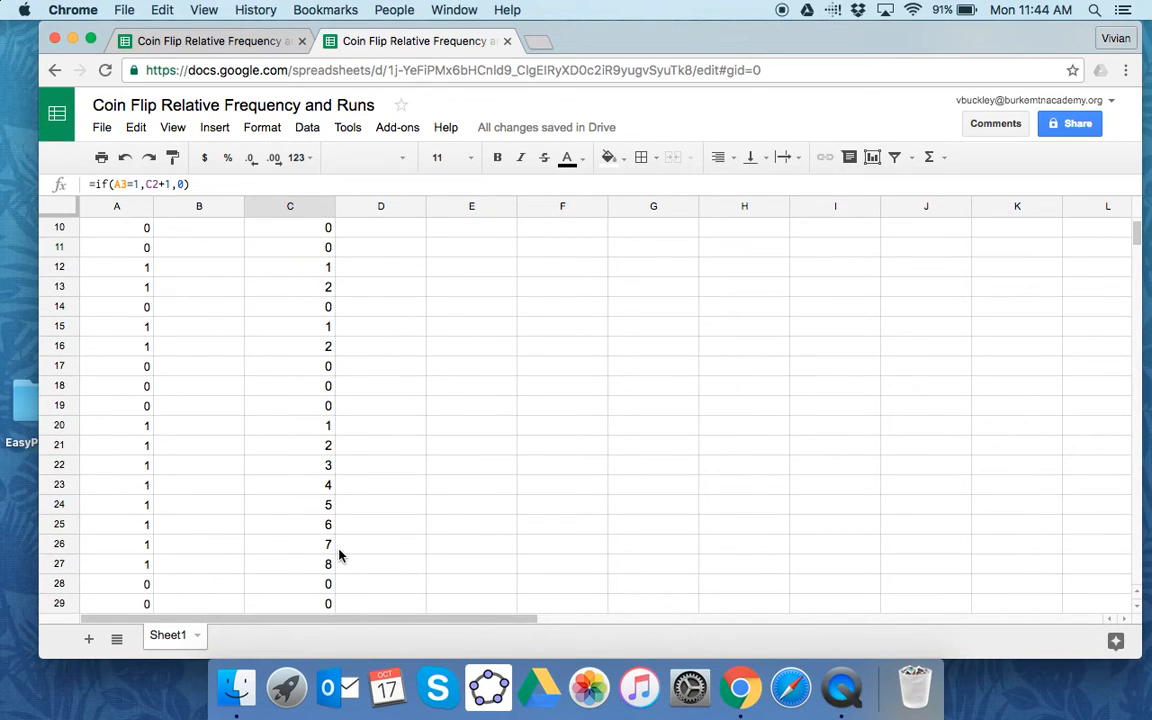
pyautogui.scroll(-1, 339, 556)
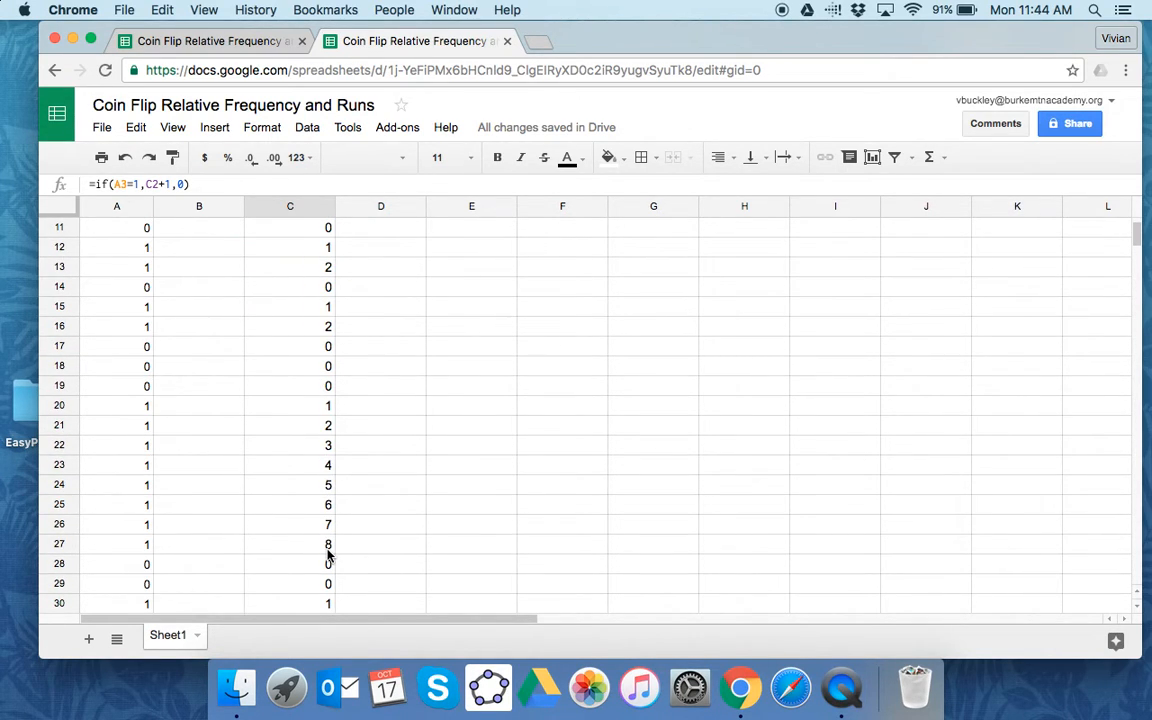
pyautogui.scroll(6, 366, 537)
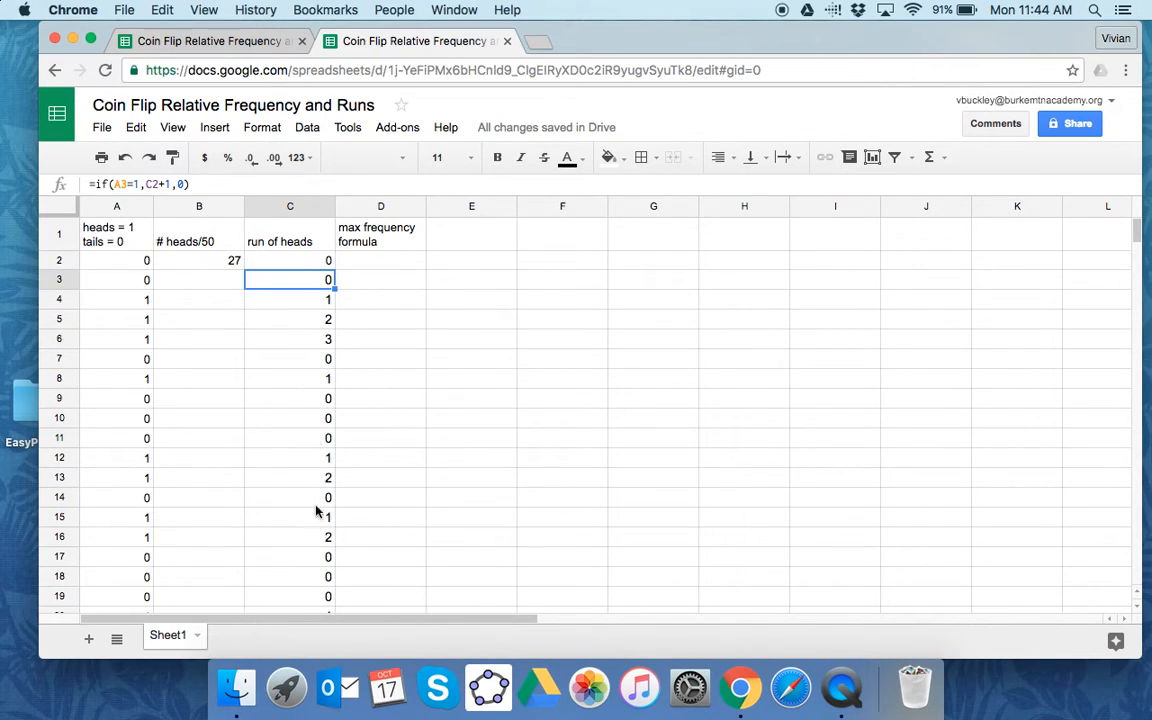
# - Copy the longest run formula =arrayformula(MAX(FREQUENCY(IF(A3:A101=1,ROW(A3:A101)),IF(A3:A101<>1,ROW(A3:A101))))) from G2 of the other coin flip spreadsheet into D2 of this one
pyautogui.click(210, 41)
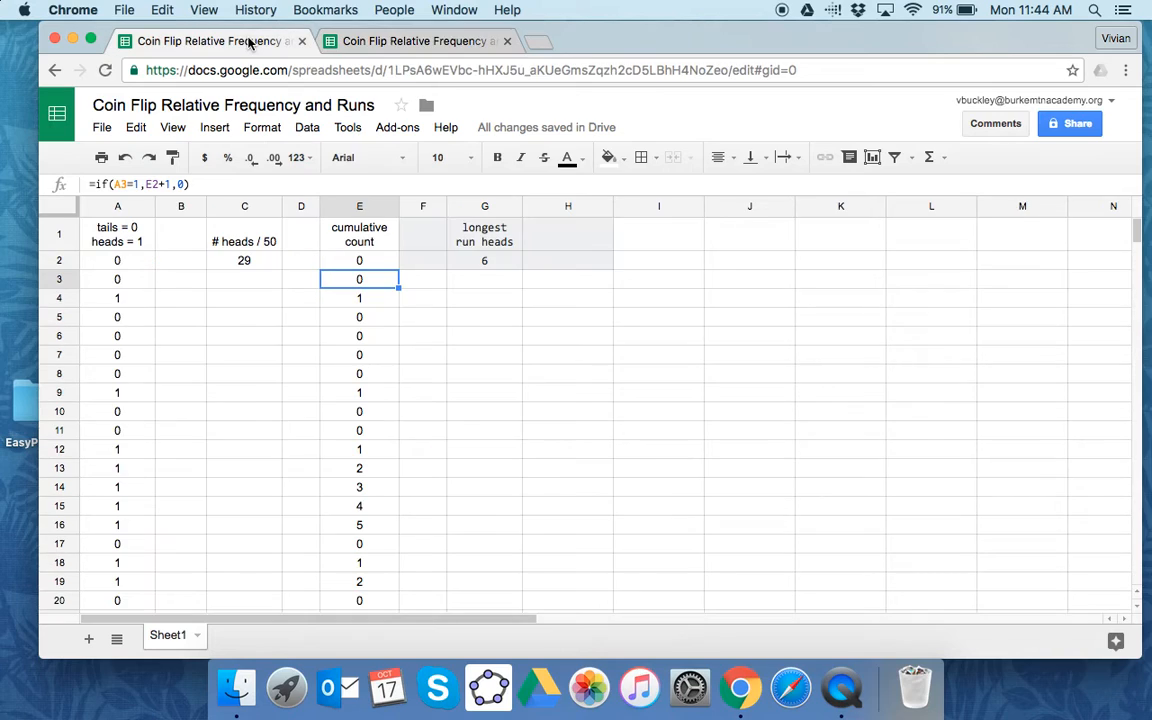
pyautogui.click(487, 262)
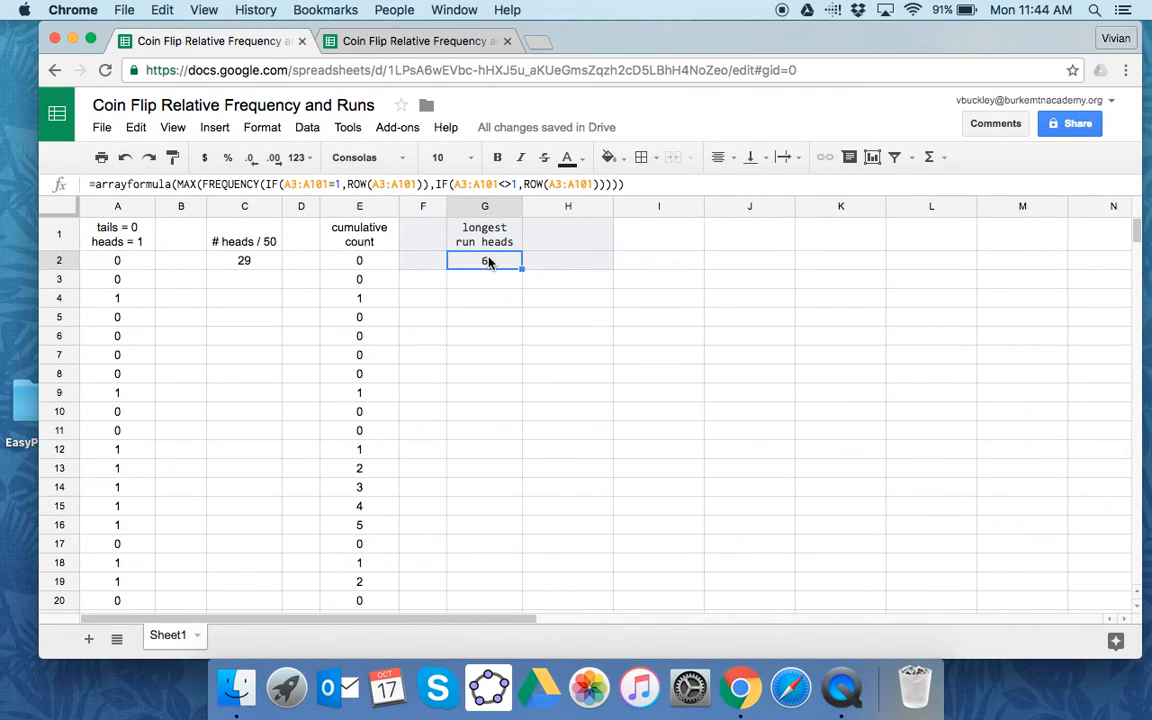
pyautogui.click(631, 184)
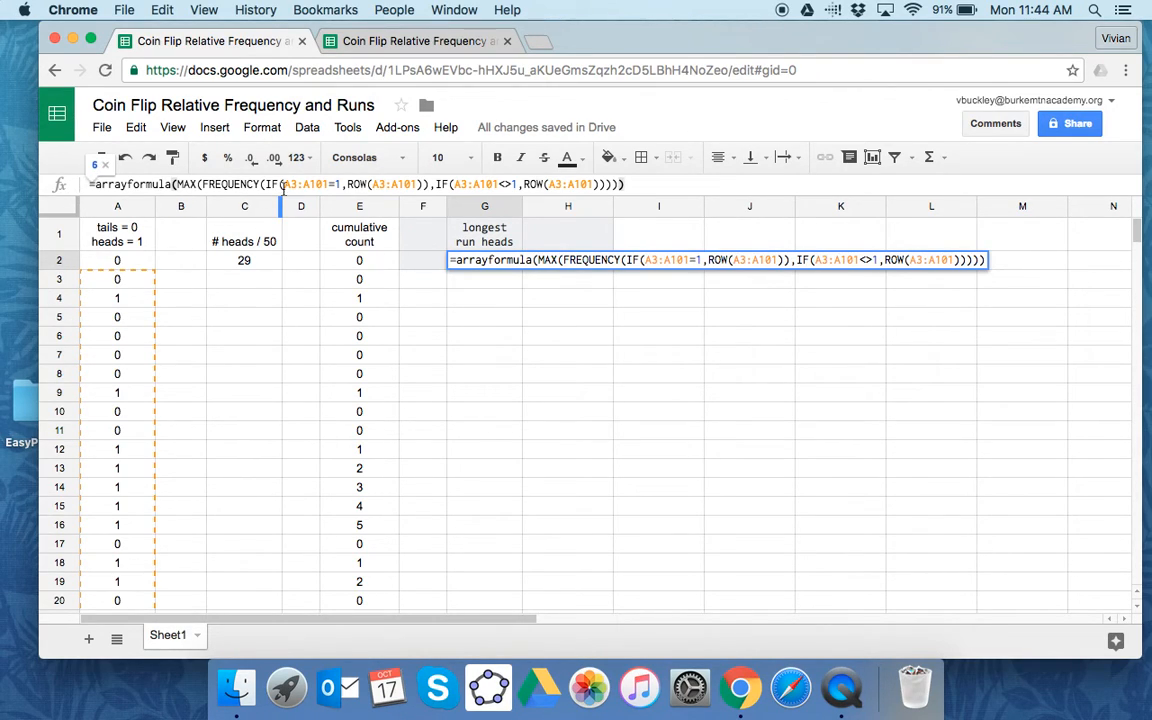
pyautogui.moveTo(625, 184); pyautogui.dragTo(90, 189)
pyautogui.press('super+c')
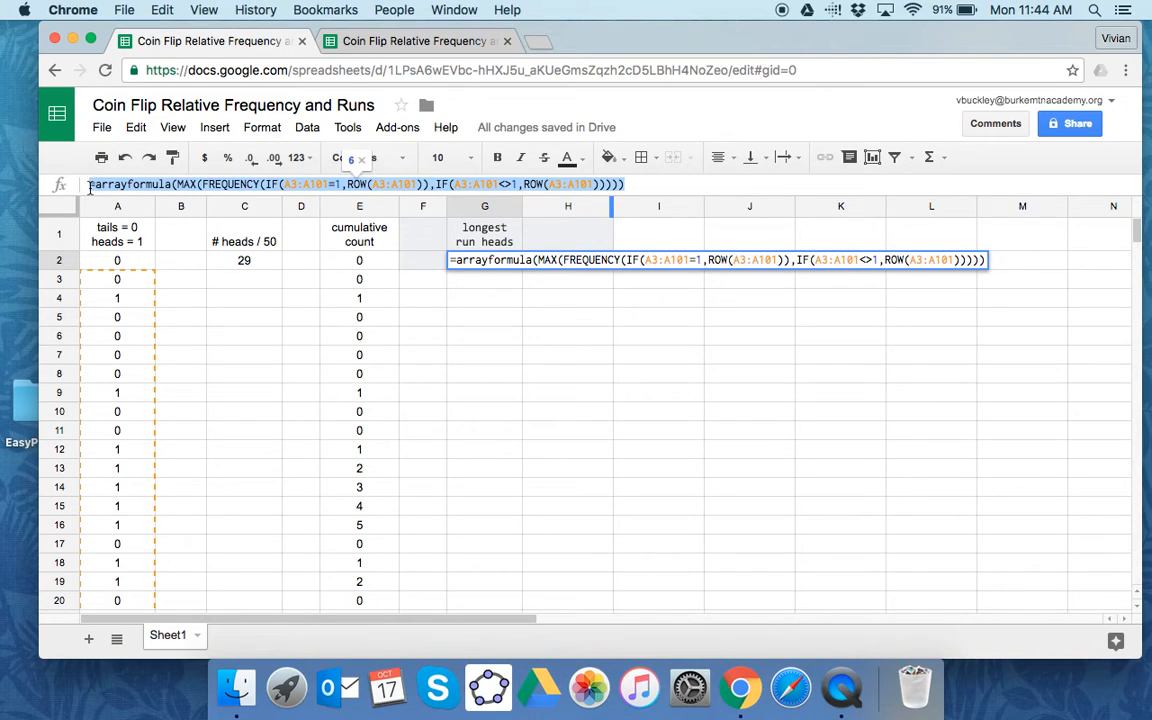
pyautogui.click(395, 42)
pyautogui.click(410, 265)
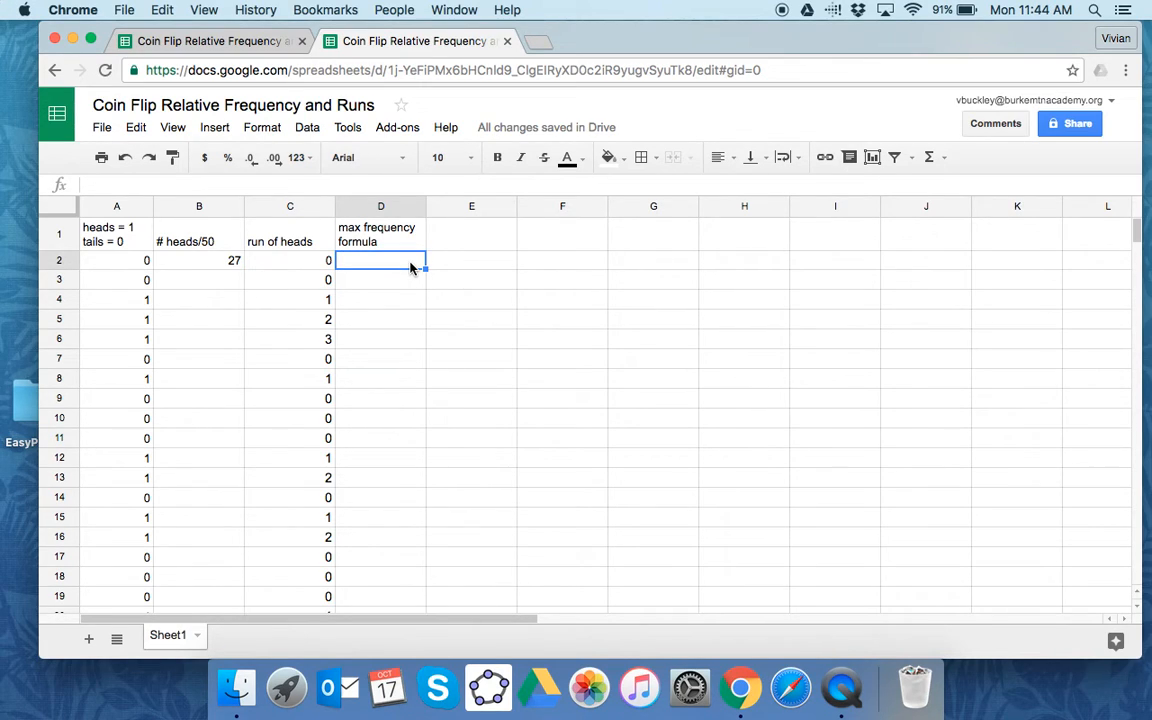
pyautogui.press('super+v')
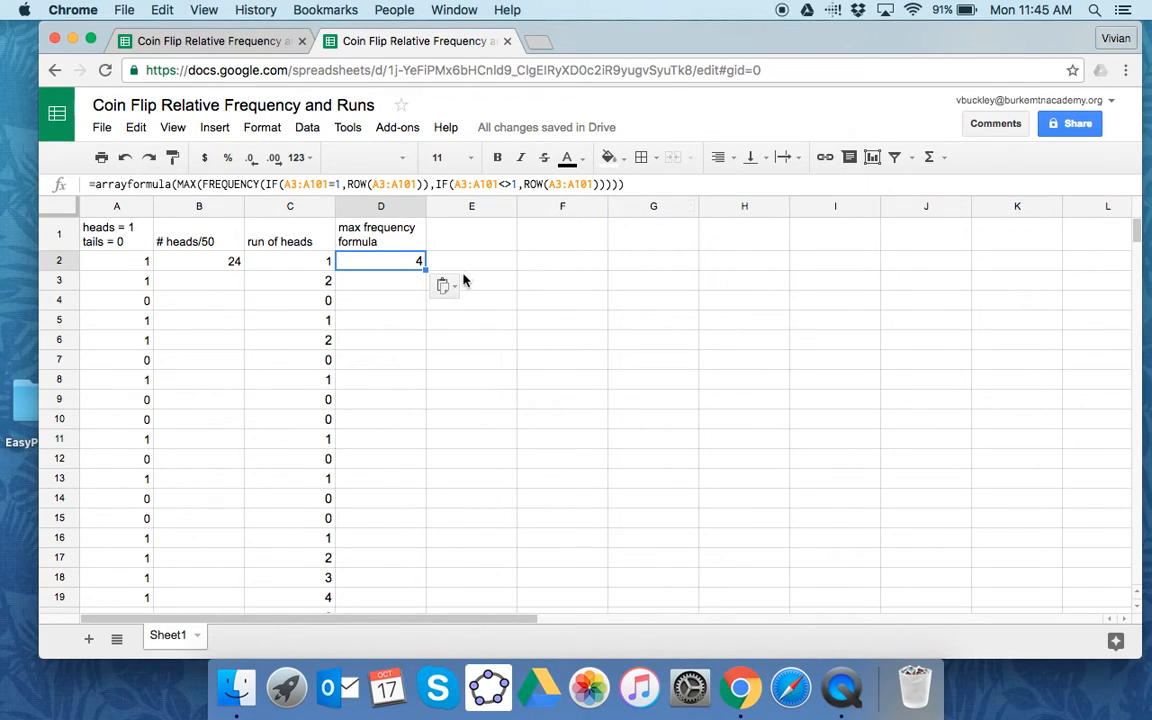
# - Compare the max frequency result in D2 with the longest run in column C
pyautogui.scroll(-1, 422, 372)
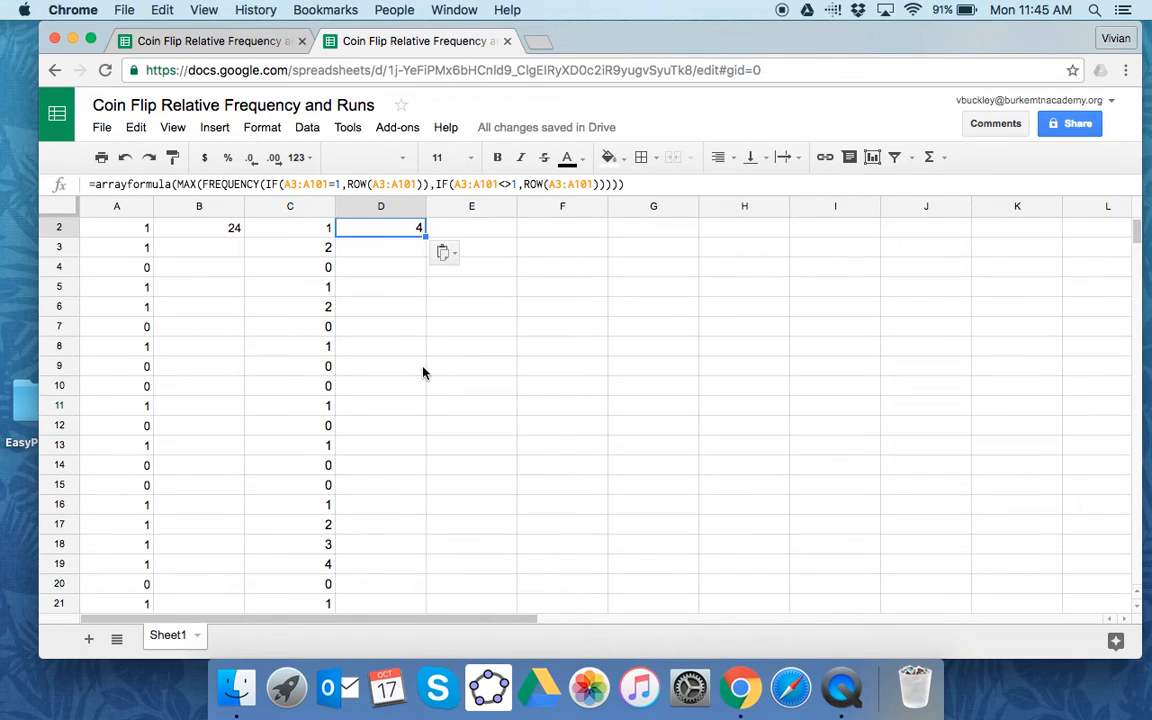
pyautogui.scroll(1, 422, 372)
pyautogui.scroll(-11, 422, 372)
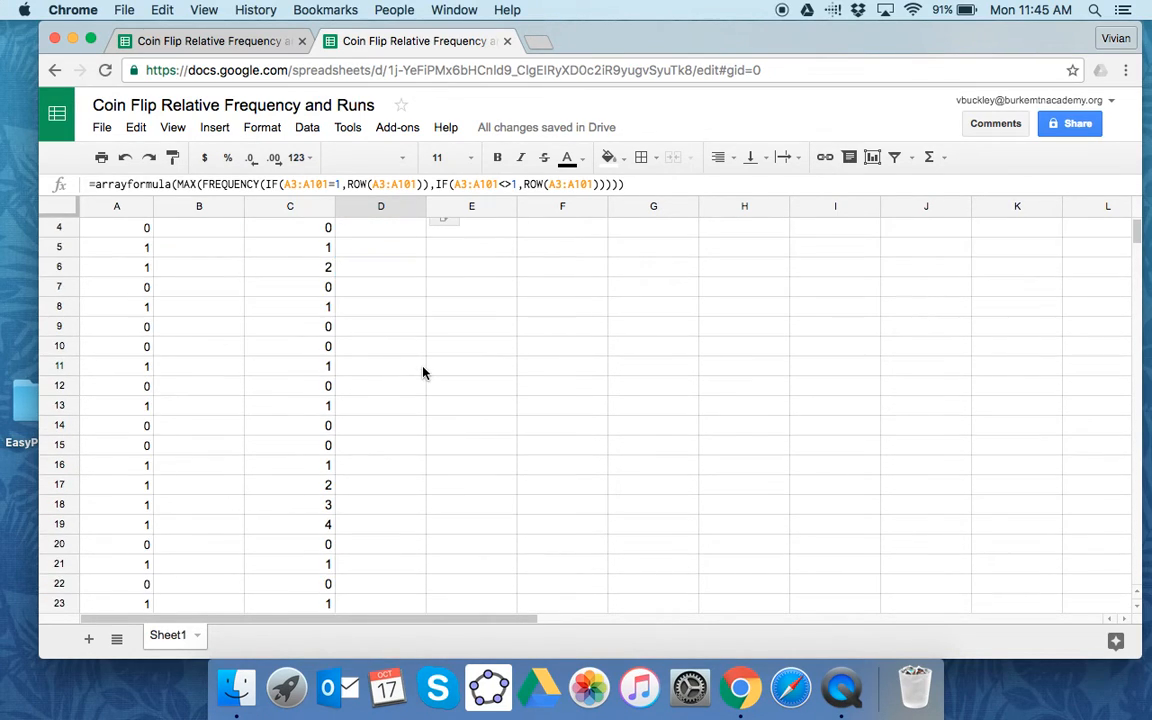
pyautogui.scroll(-20, 422, 372)
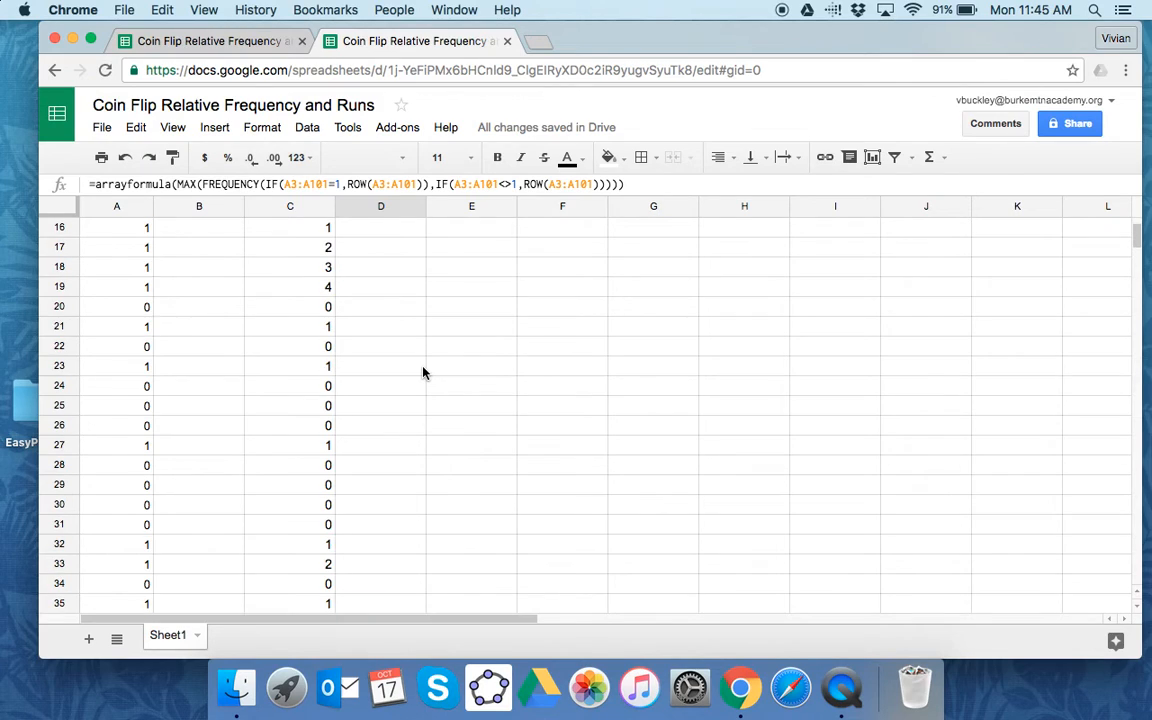
pyautogui.scroll(20, 422, 372)
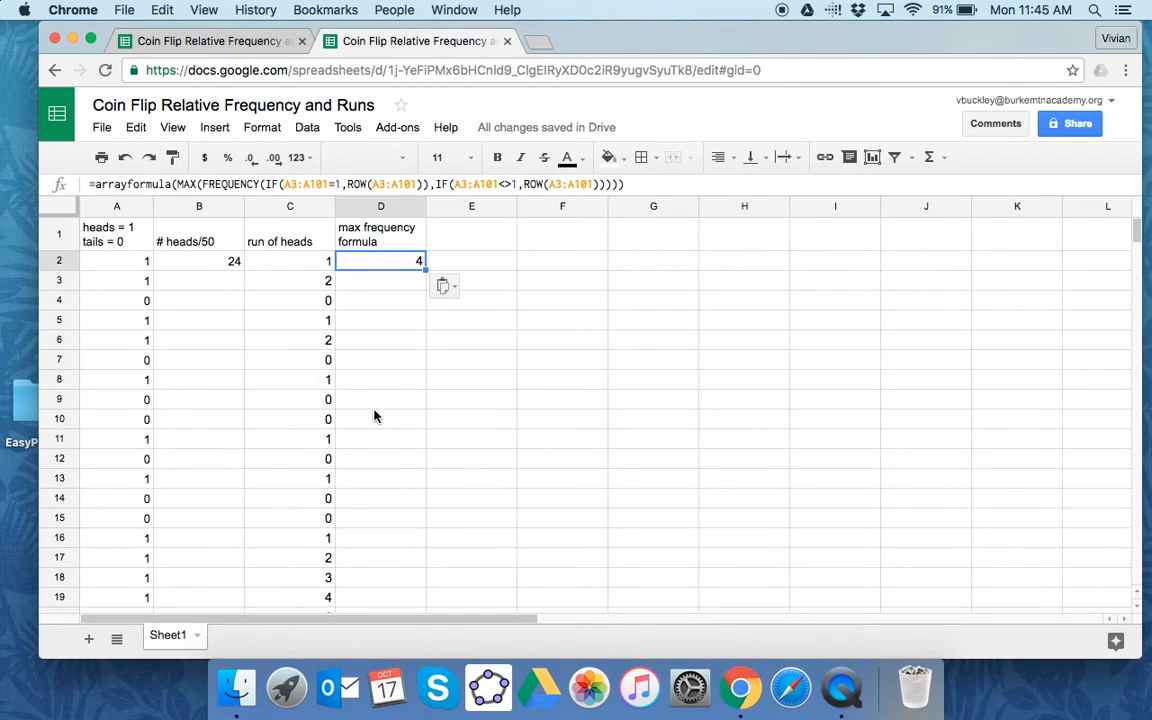
# - Recalculate the random flips several times to test the heads count, run of heads and max frequency formulas
pyautogui.press('super+r')
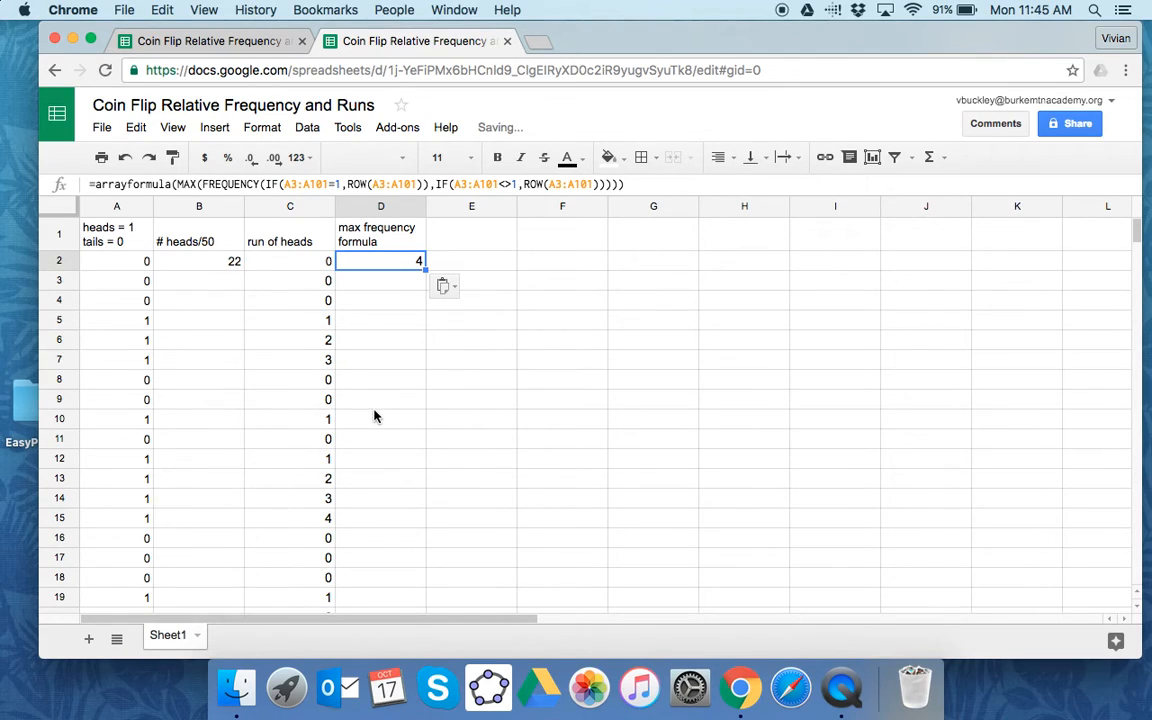
pyautogui.press('super+r')
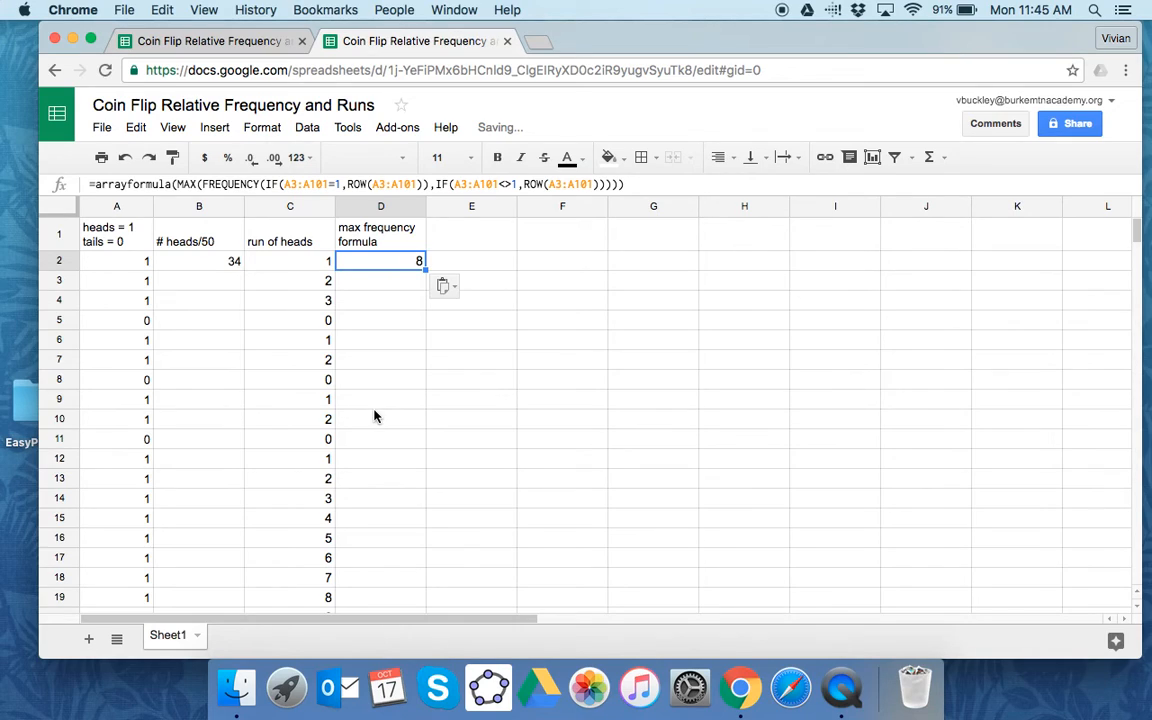
pyautogui.press('super+r')
pyautogui.press('super+r')
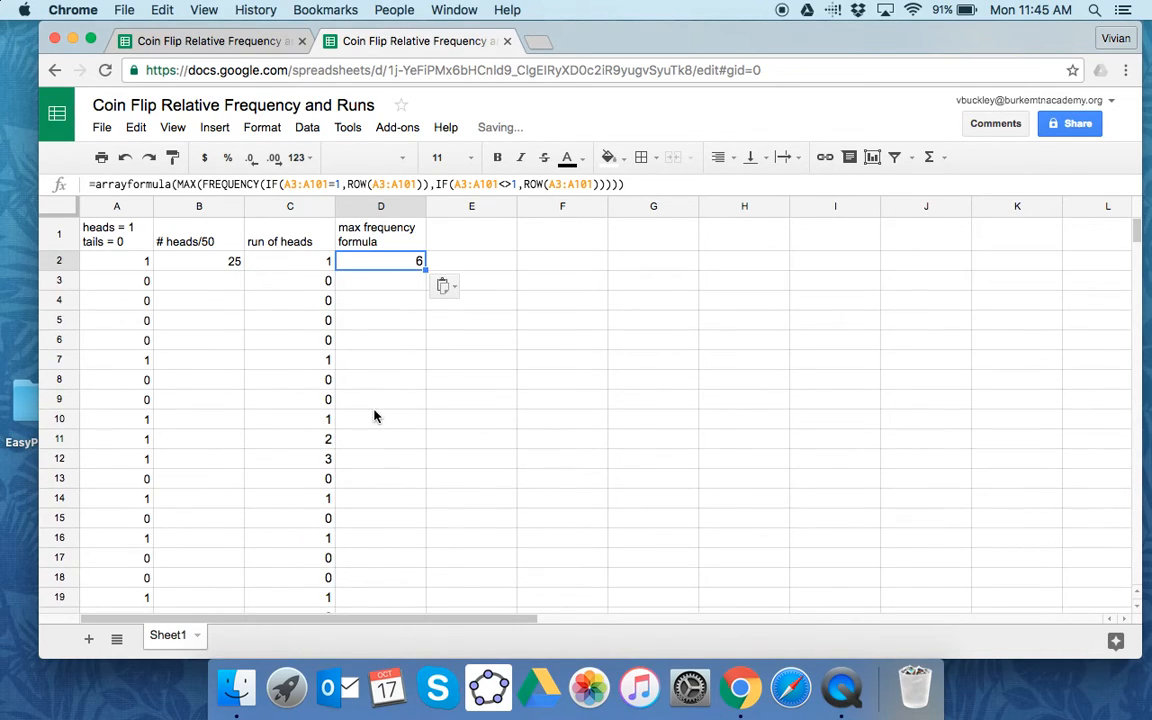
pyautogui.press('super+r')
pyautogui.press('super+r')
pyautogui.press('super+r')
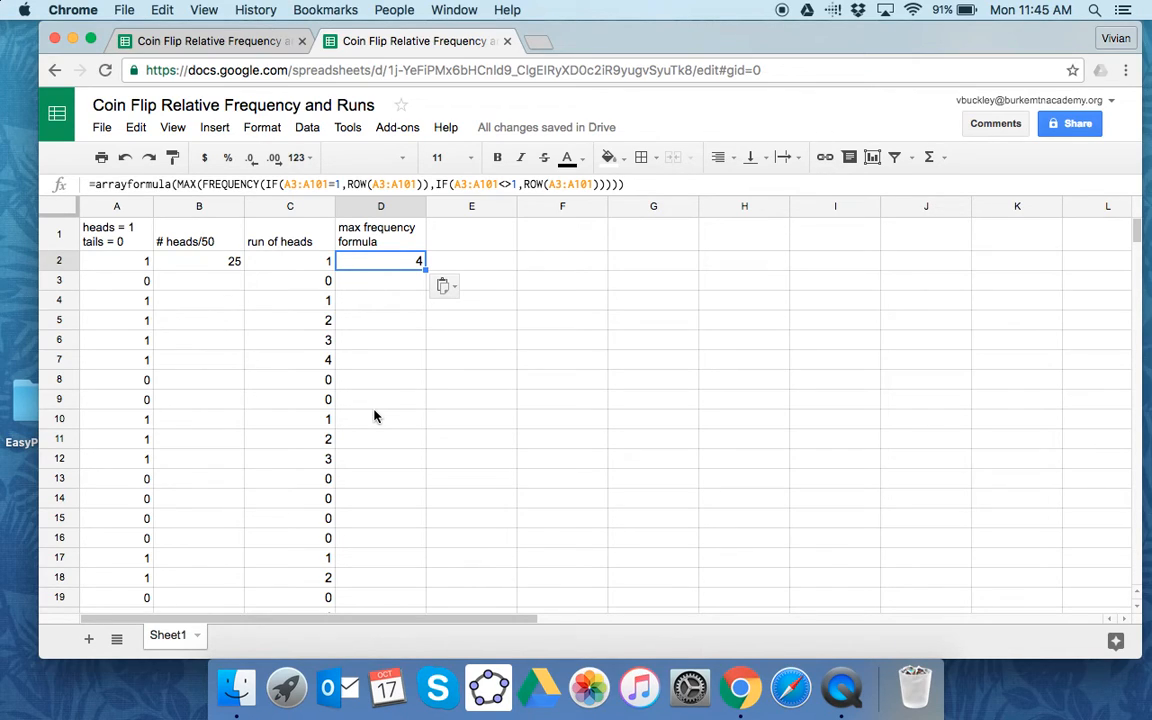
# - Extend the header in D1 to read "max frequency formula for heads"
pyautogui.click(407, 246)
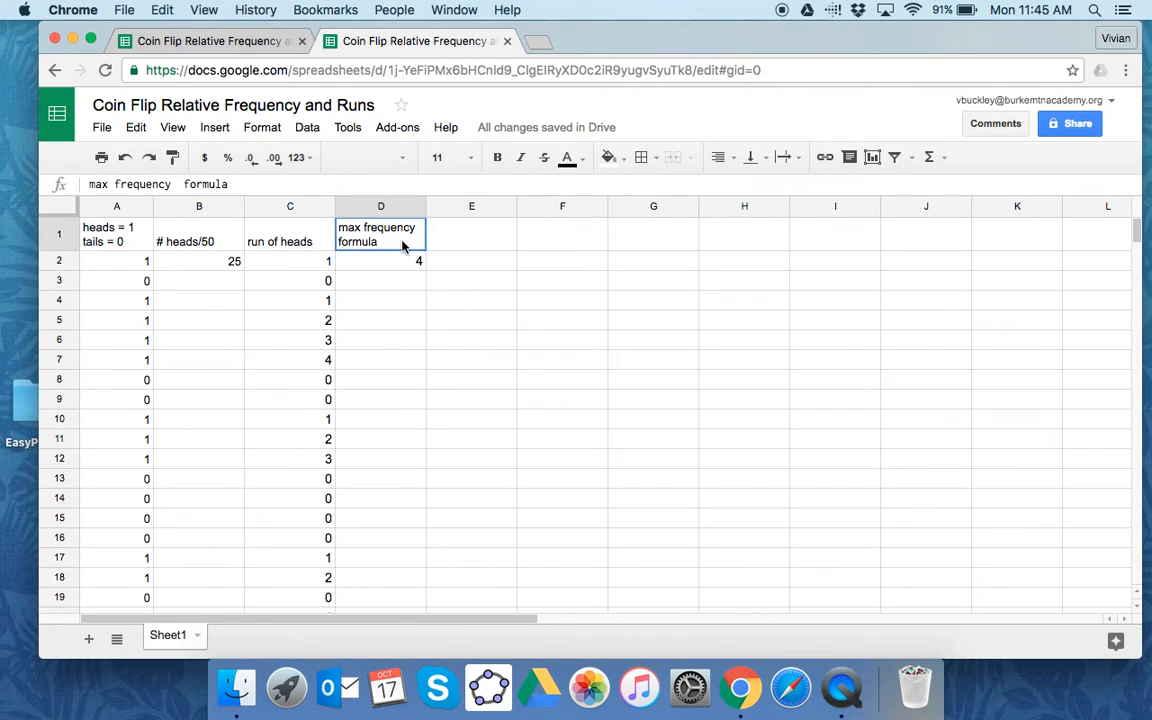
pyautogui.click(246, 185)
pyautogui.write('fo')
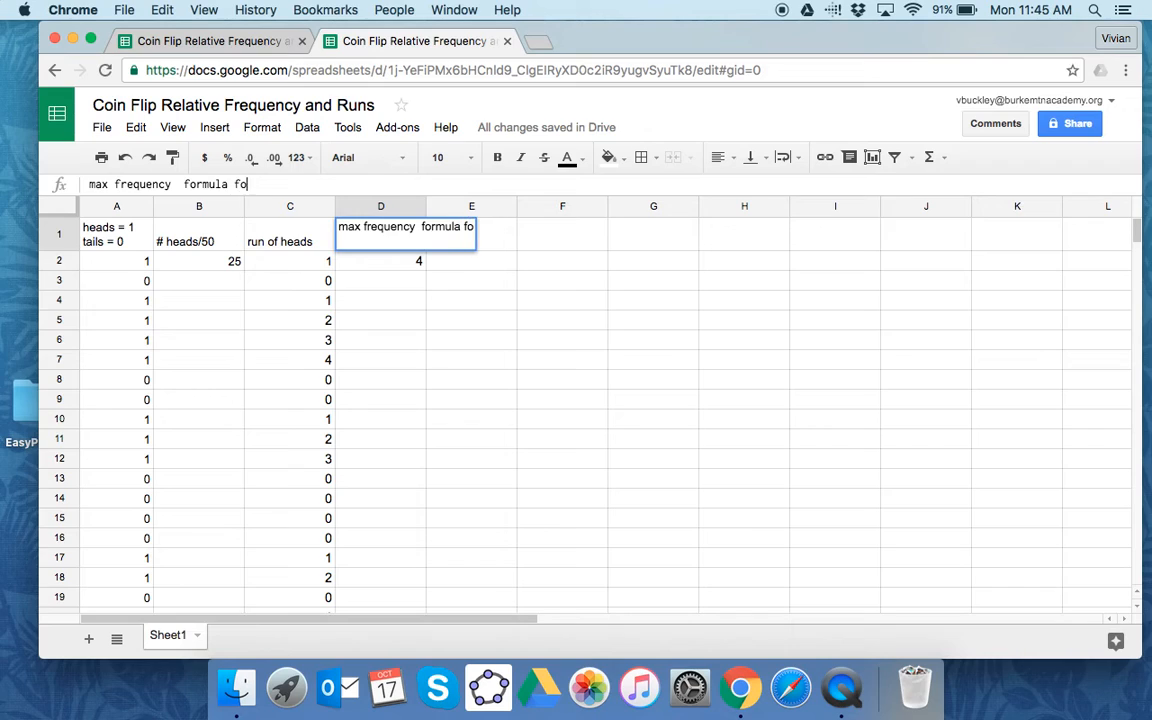
pyautogui.write('r heads')
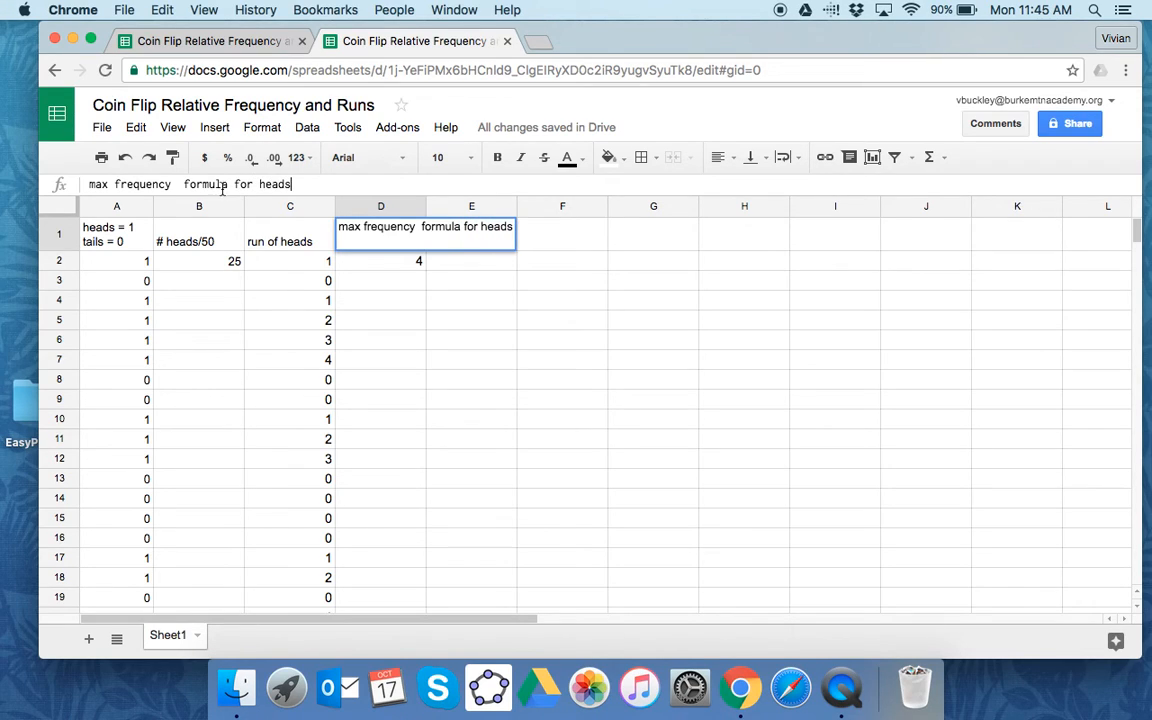
# - Change the header in C1 to "cumulative run of heads" and wrap its text within the cell
pyautogui.click(295, 247)
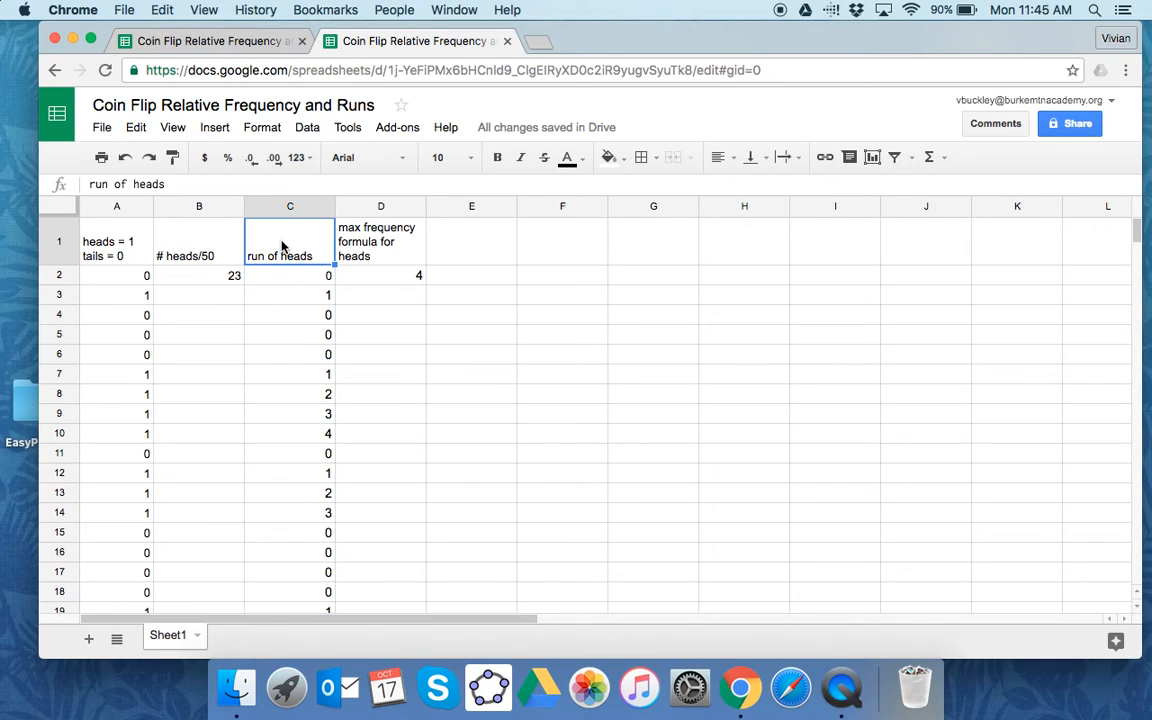
pyautogui.click(91, 184)
pyautogui.write('cumulative')
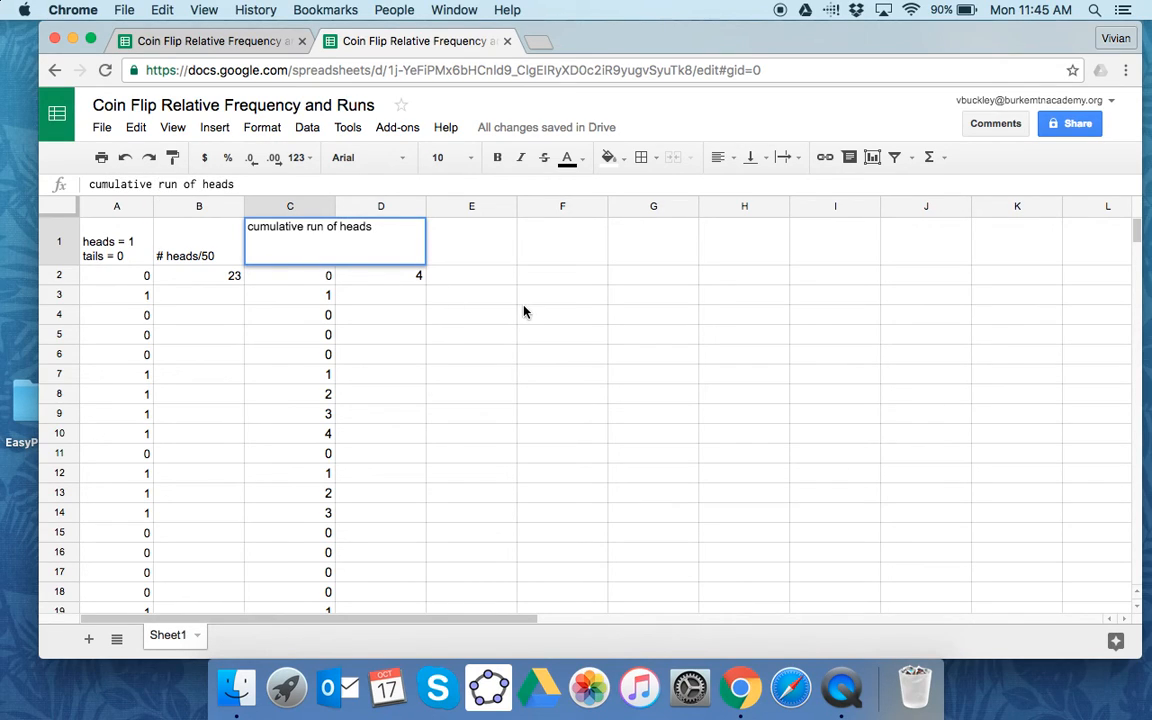
pyautogui.press('Return')
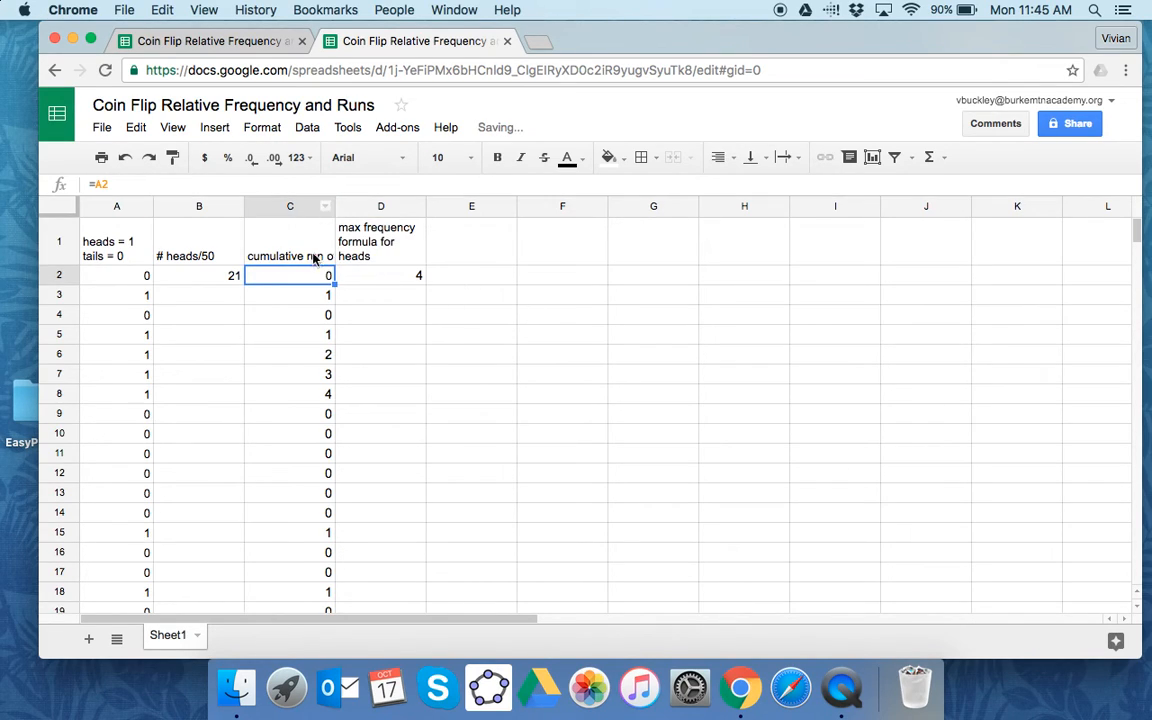
pyautogui.click(313, 251)
pyautogui.click(799, 163)
pyautogui.click(812, 186)
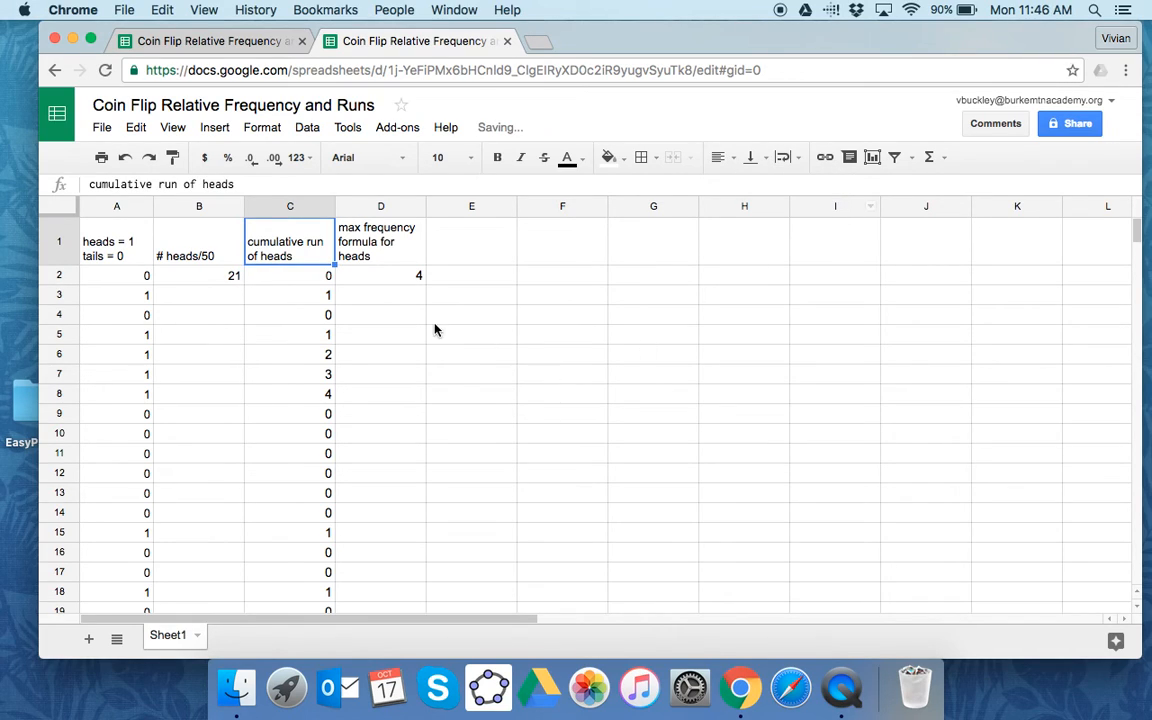